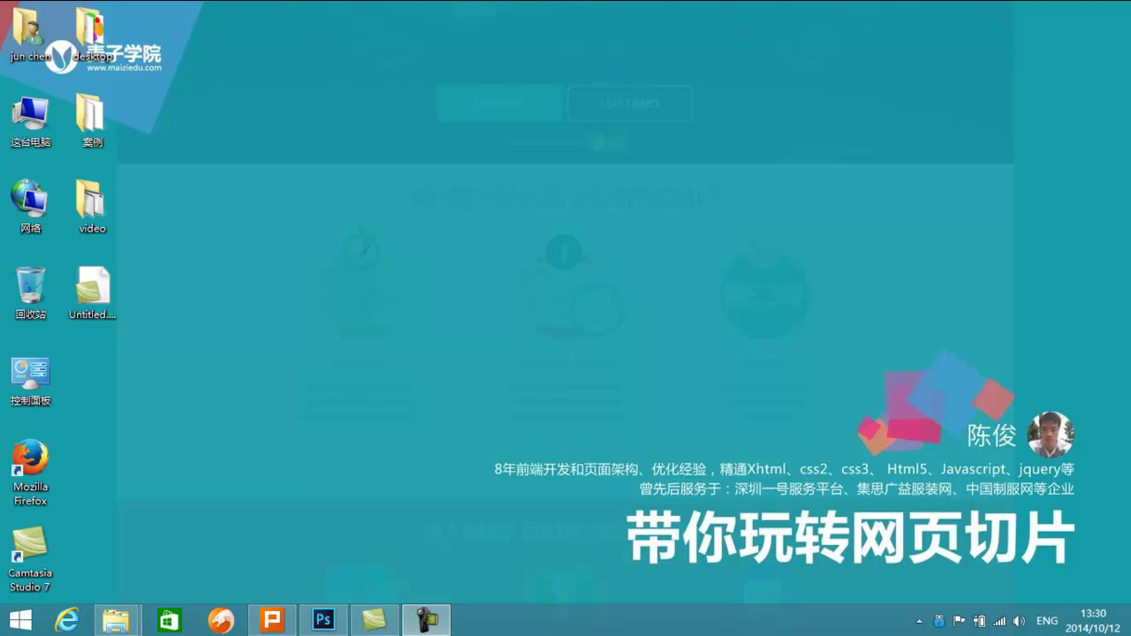
# Switch to Photoshop, open the recent file 切片2.psd and display it at 100% zoom.
pyautogui.click(272, 620)
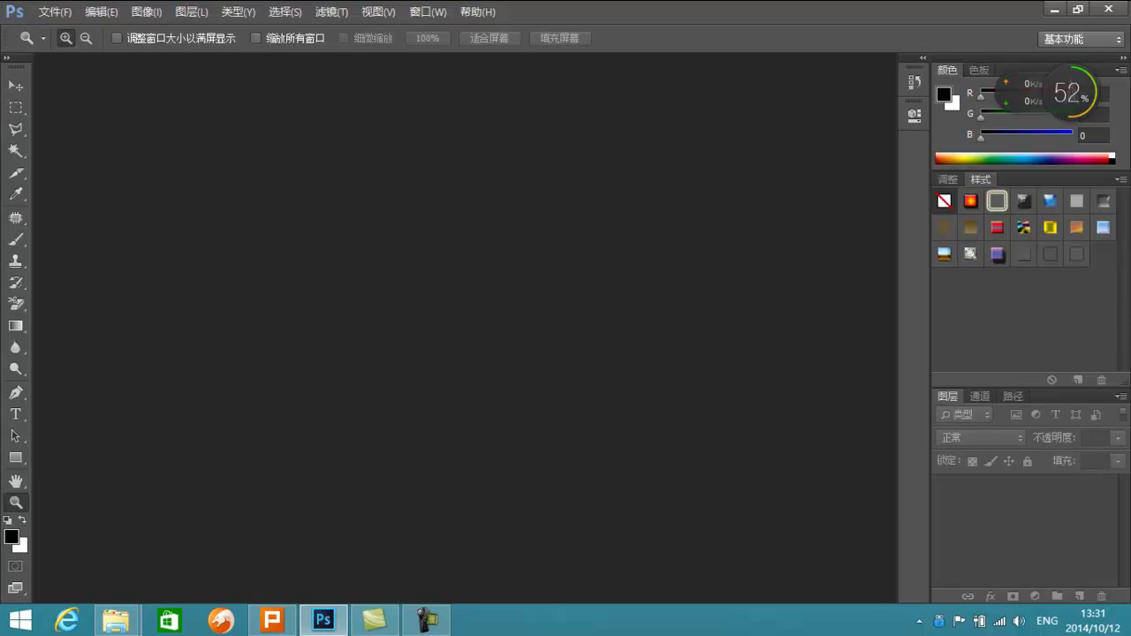
pyautogui.hotkey('alt', 'f')
pyautogui.moveTo(159, 136)
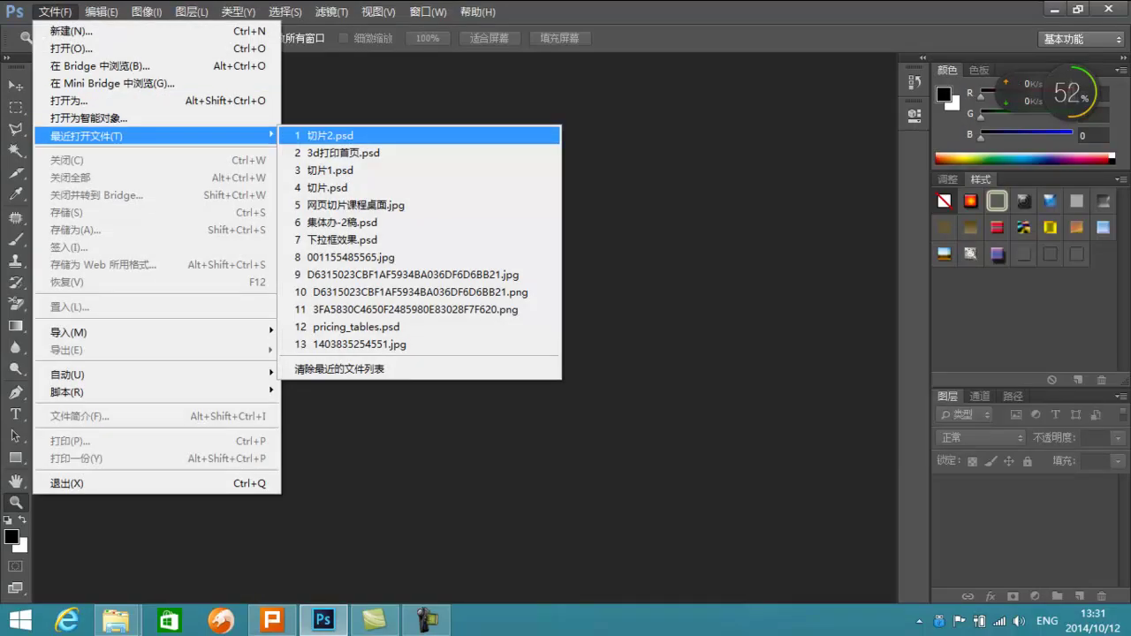
pyautogui.click(353, 135)
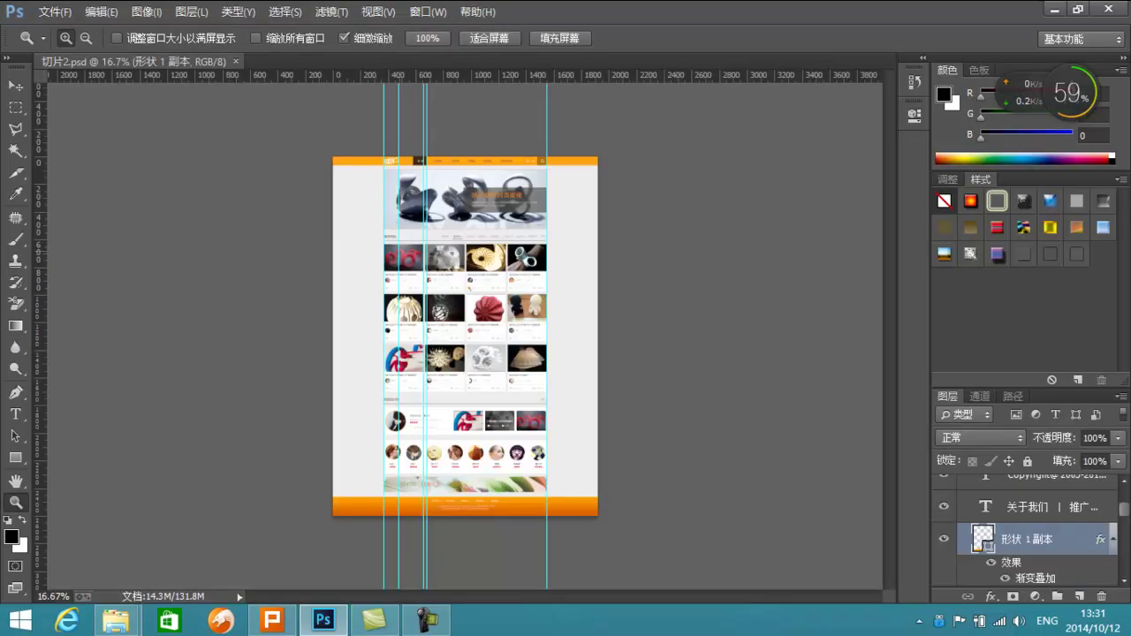
pyautogui.hotkey('ctrl', '1')
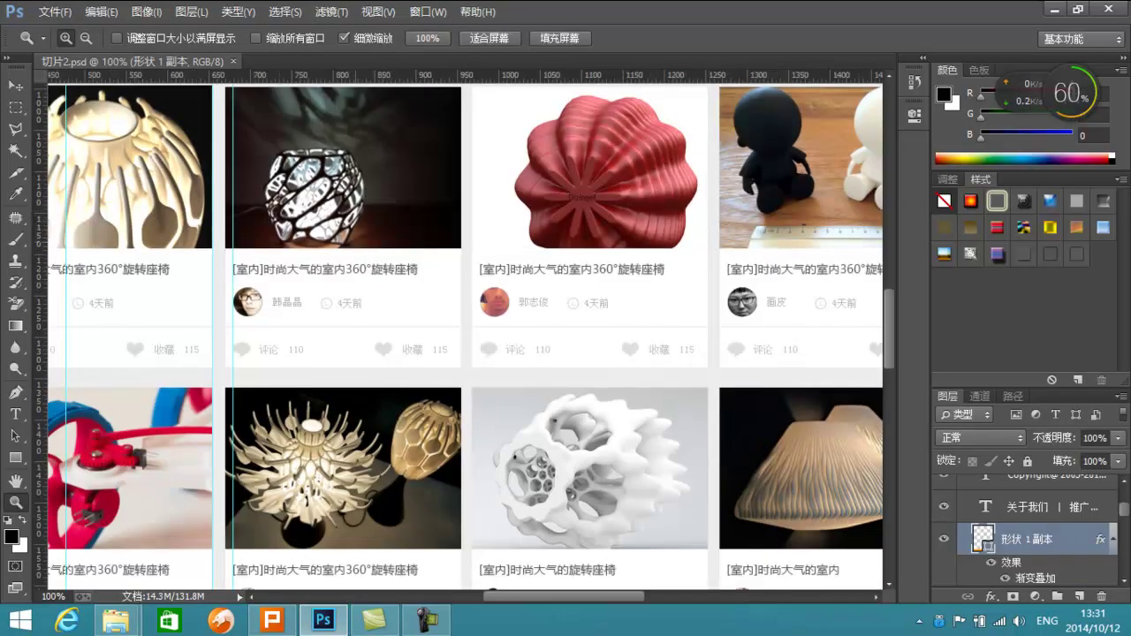
# Activate the Slice tool and examine the existing slices on the work cards, designer avatars and 3D打印 banner.
pyautogui.moveTo(494, 389); pyautogui.dragTo(707, 437)
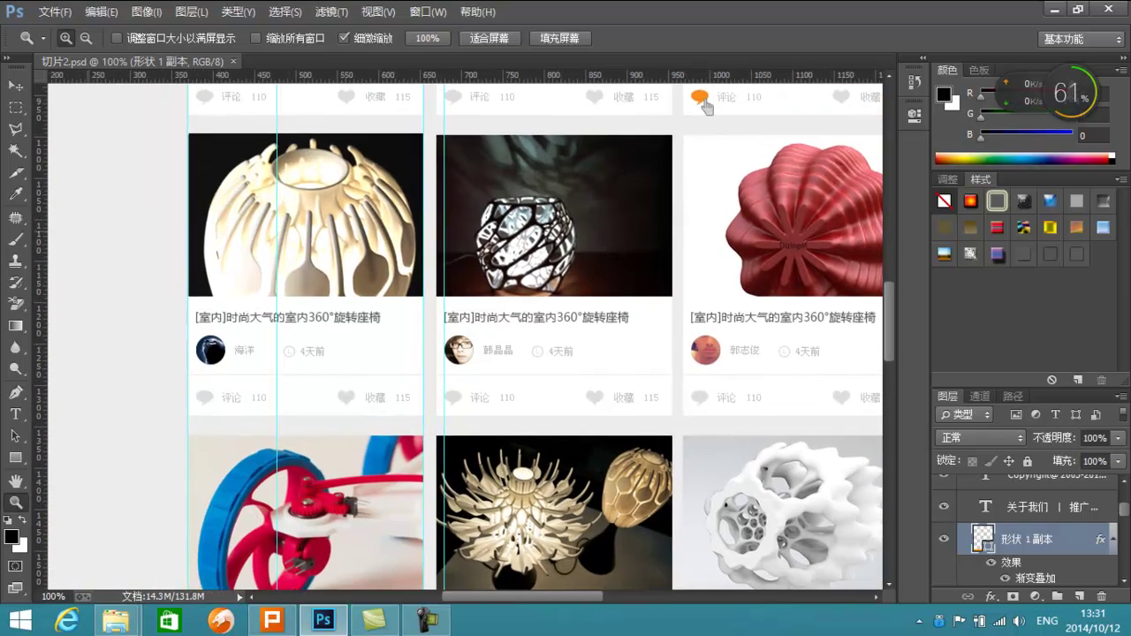
pyautogui.press('c')
pyautogui.moveTo(704, 106); pyautogui.dragTo(765, 246)
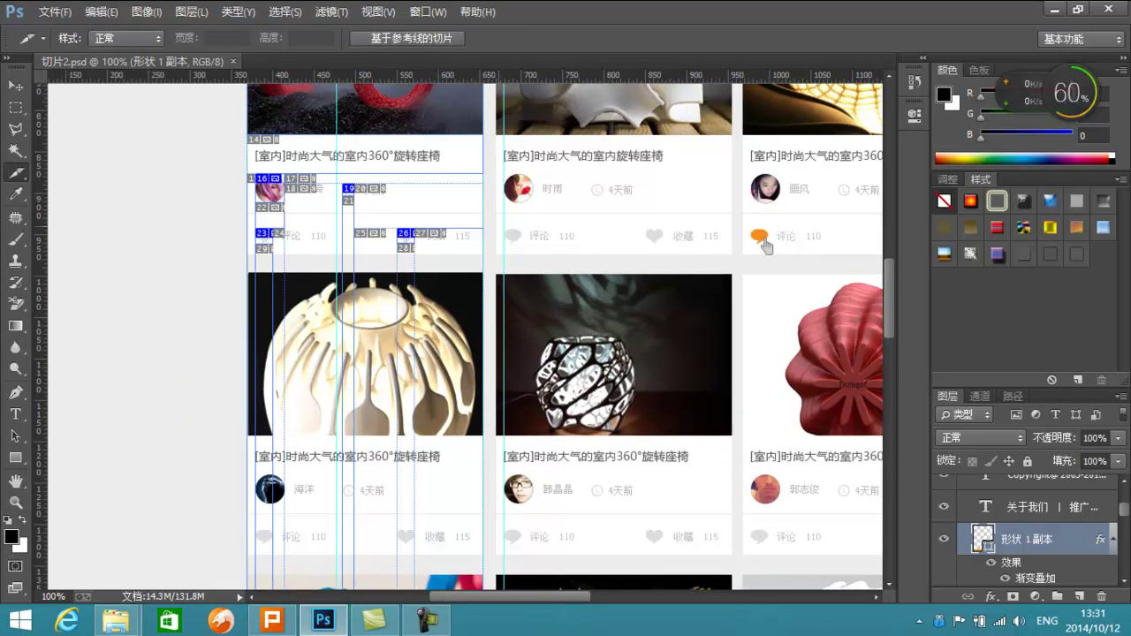
pyautogui.moveTo(765, 245); pyautogui.dragTo(514, 631)
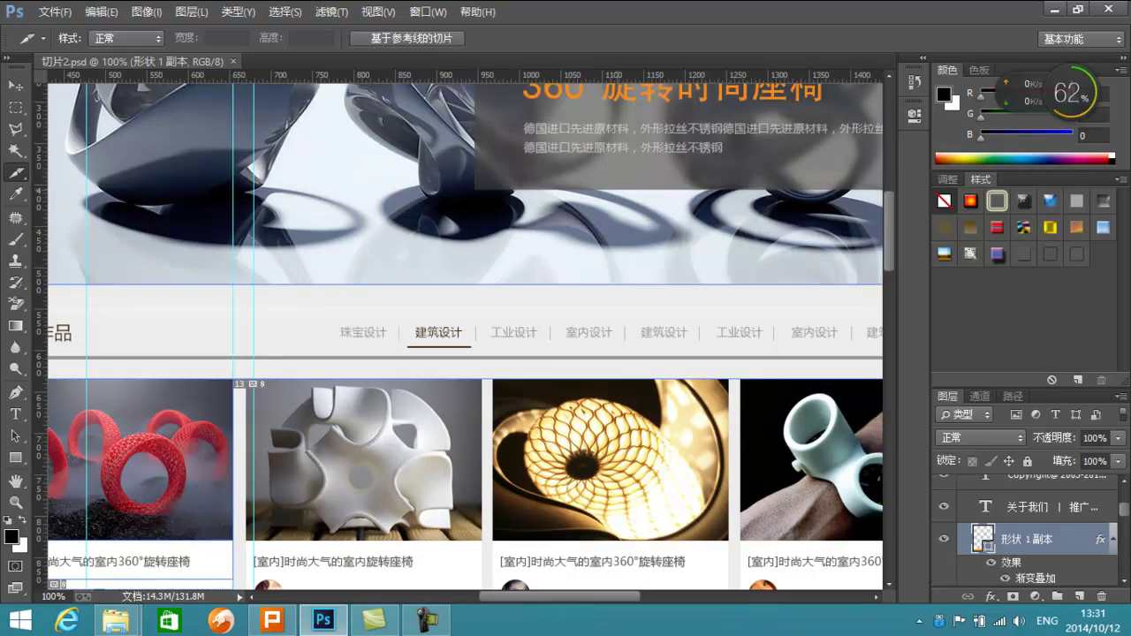
pyautogui.moveTo(549, 415); pyautogui.dragTo(575, 243)
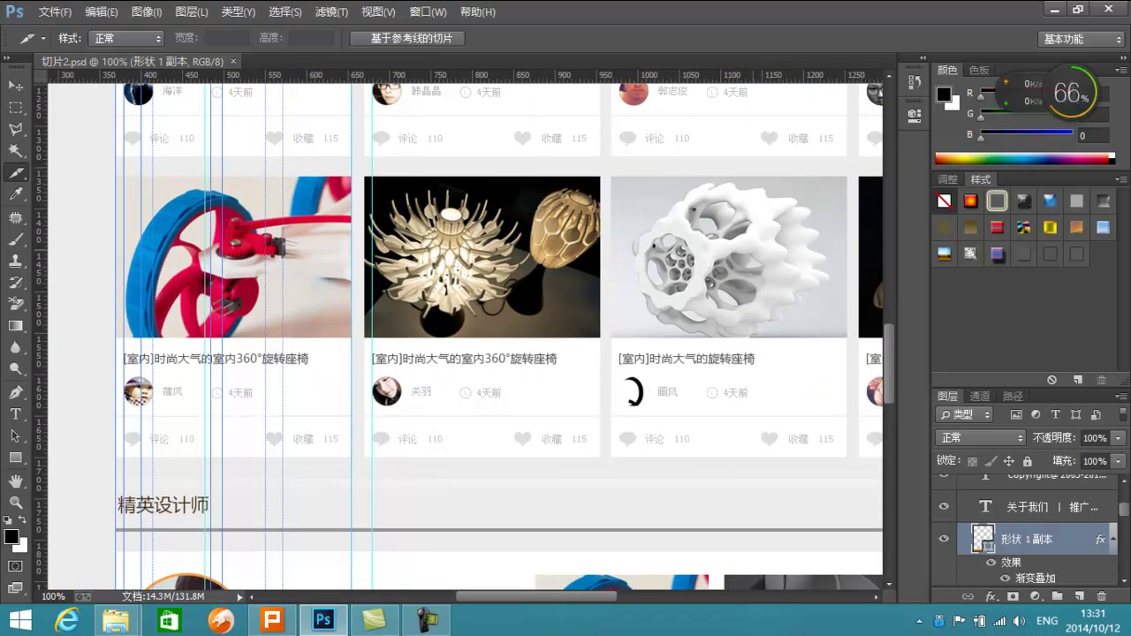
pyautogui.moveTo(856, 353); pyautogui.dragTo(718, 343)
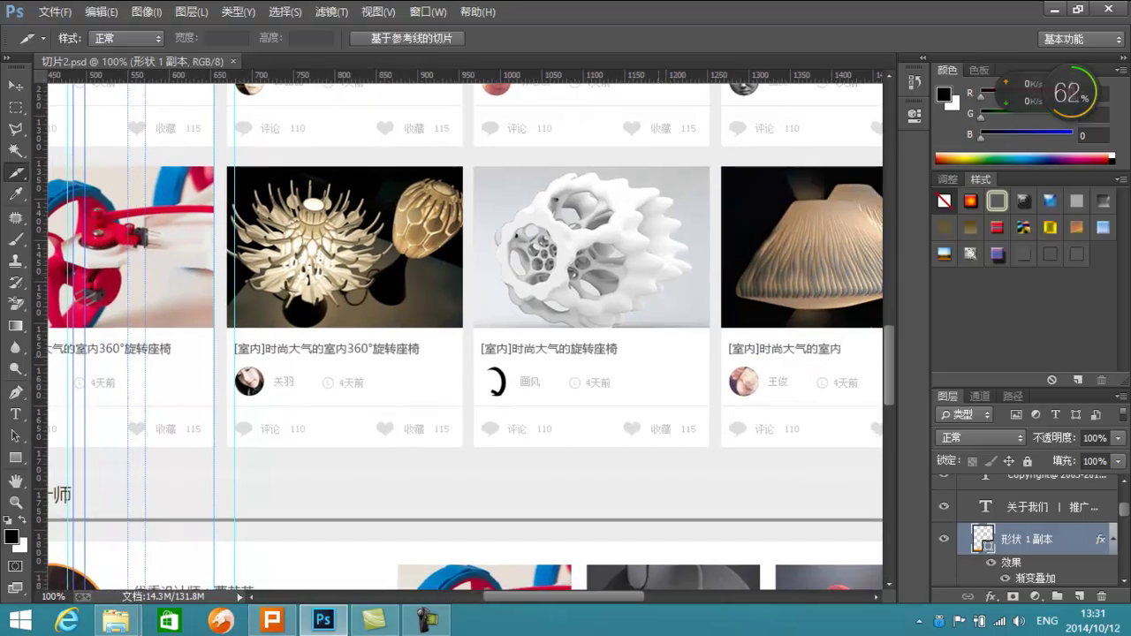
pyautogui.moveTo(583, 353); pyautogui.dragTo(792, 337)
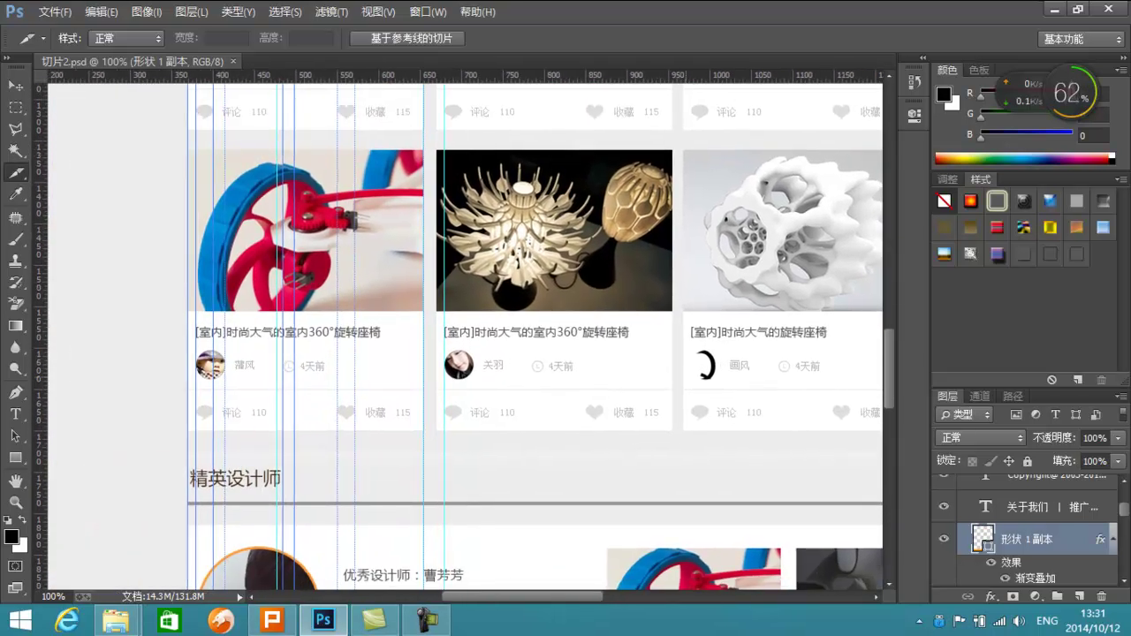
pyautogui.scroll(-8, 466, 336)
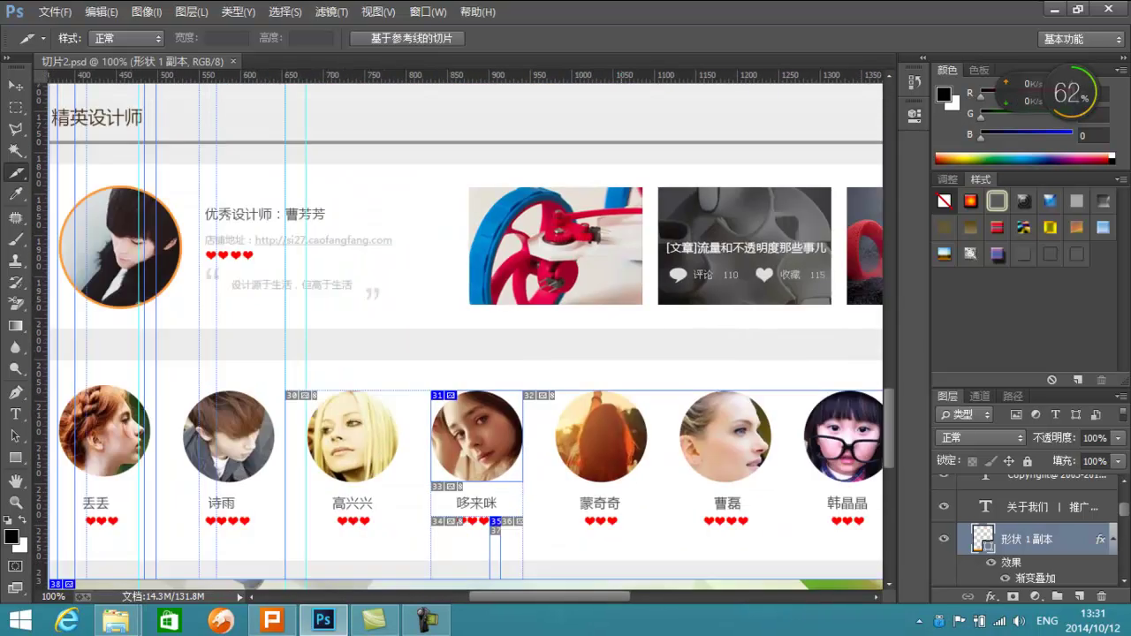
pyautogui.moveTo(466, 336); pyautogui.dragTo(460, 329)
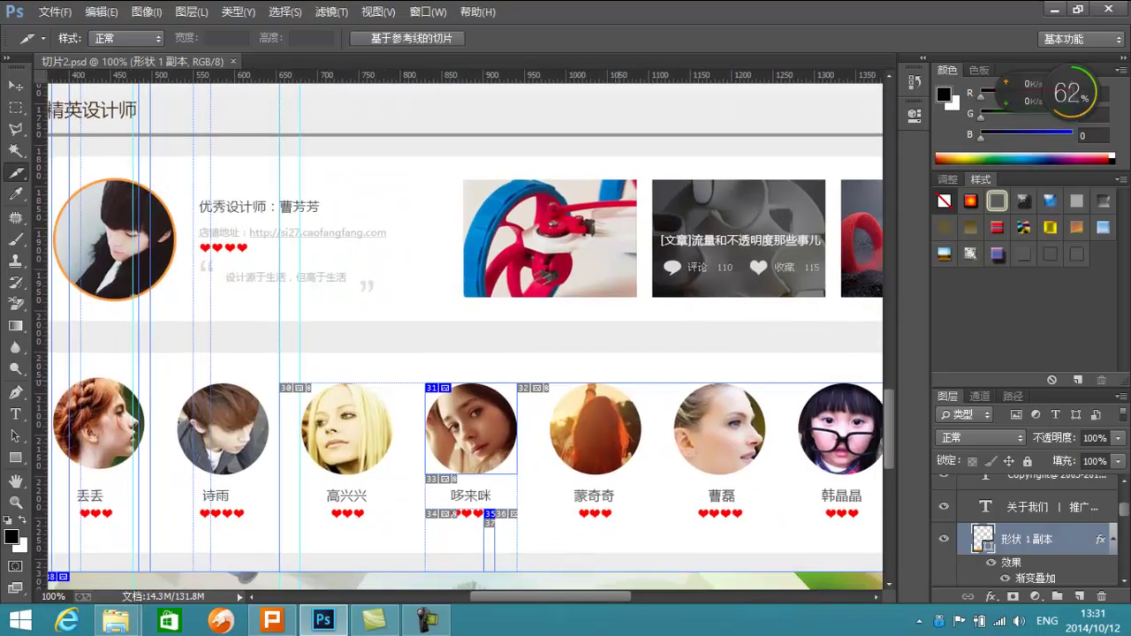
pyautogui.scroll(-3, 465, 335)
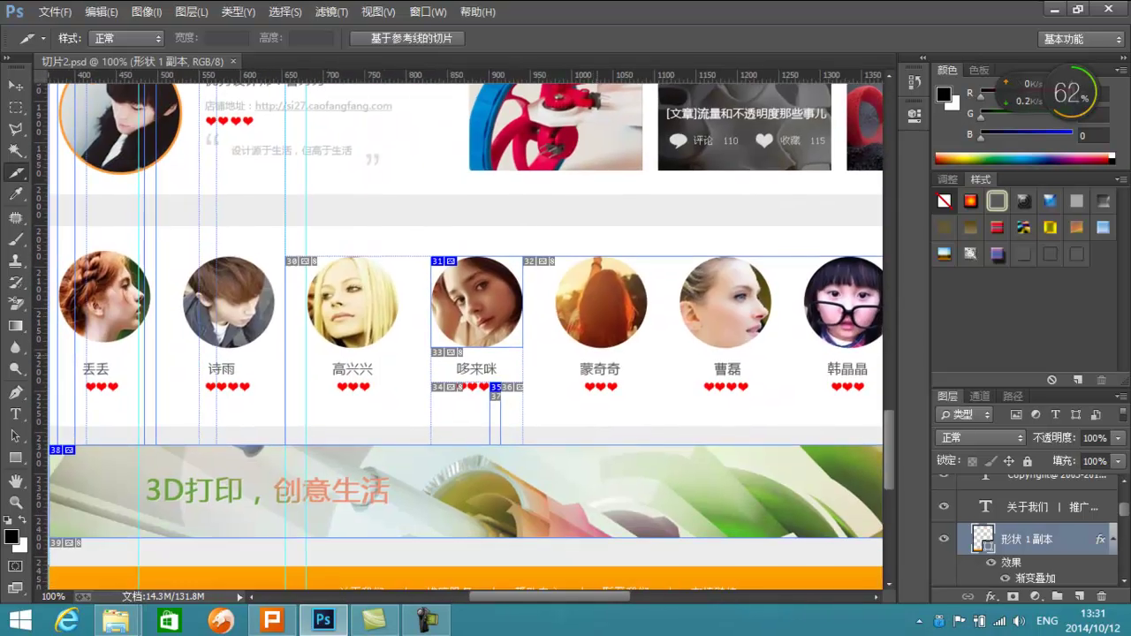
# Examine the existing slices in the page header, from the logo across the navigation to the search icon.
pyautogui.scroll(10, 464, 221)
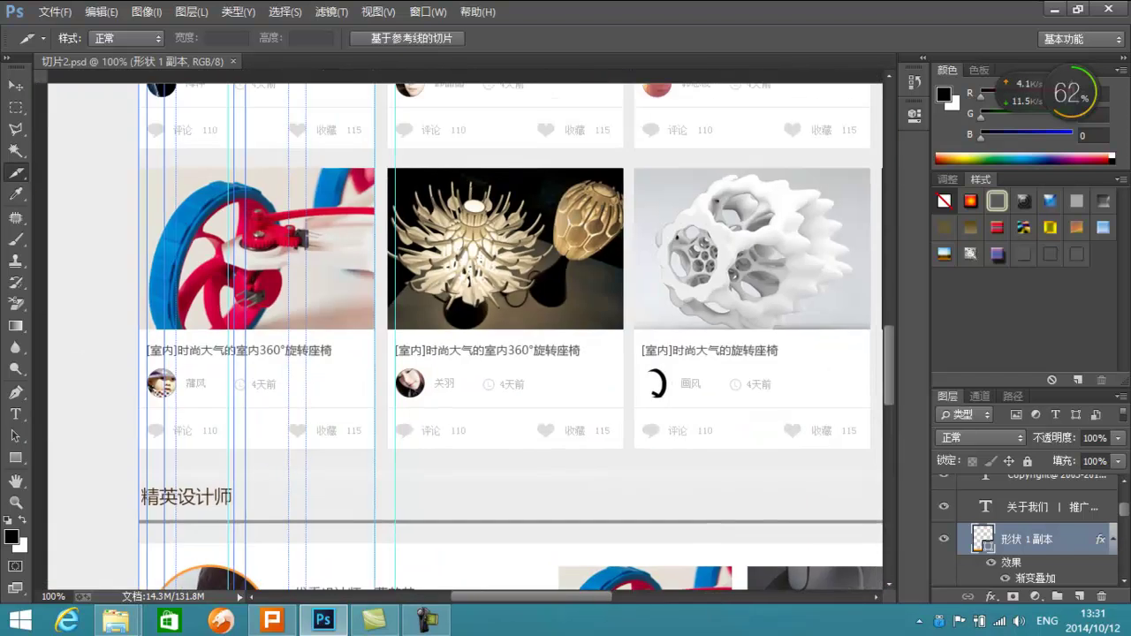
pyautogui.scroll(5, 464, 219)
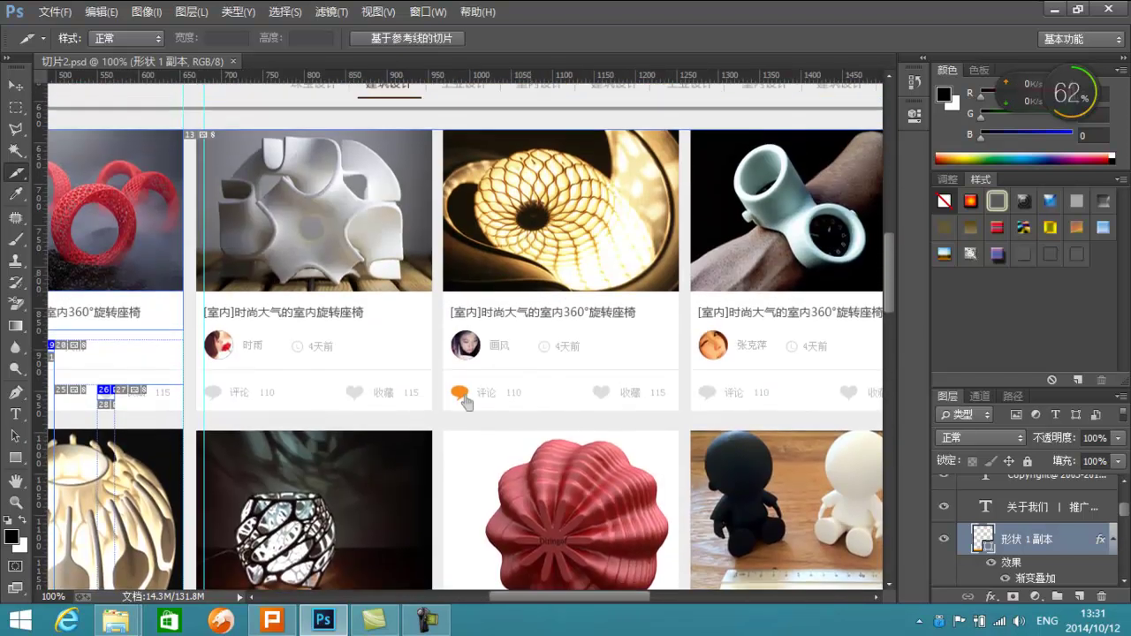
pyautogui.scroll(8, 464, 336)
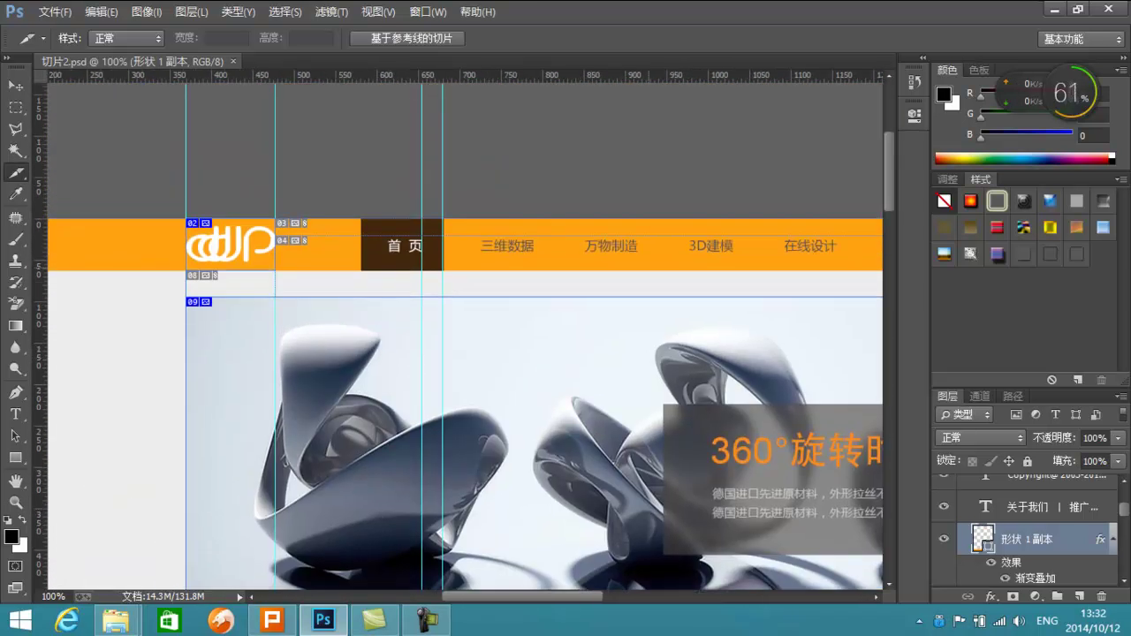
pyautogui.moveTo(649, 250); pyautogui.dragTo(617, 255)
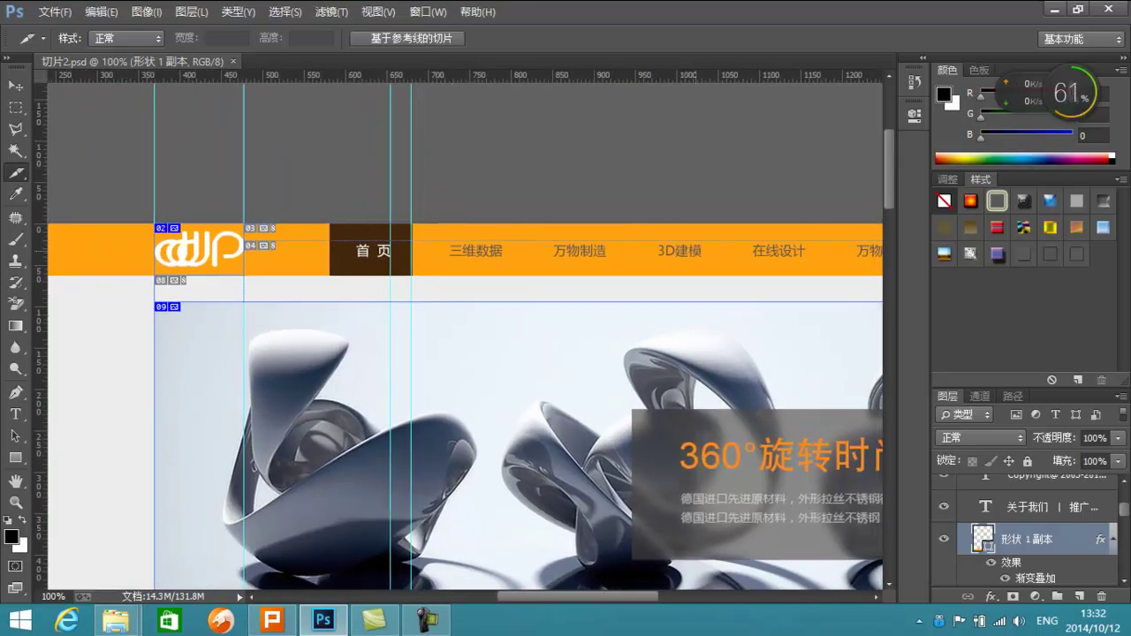
pyautogui.hscroll(10, 464, 335)
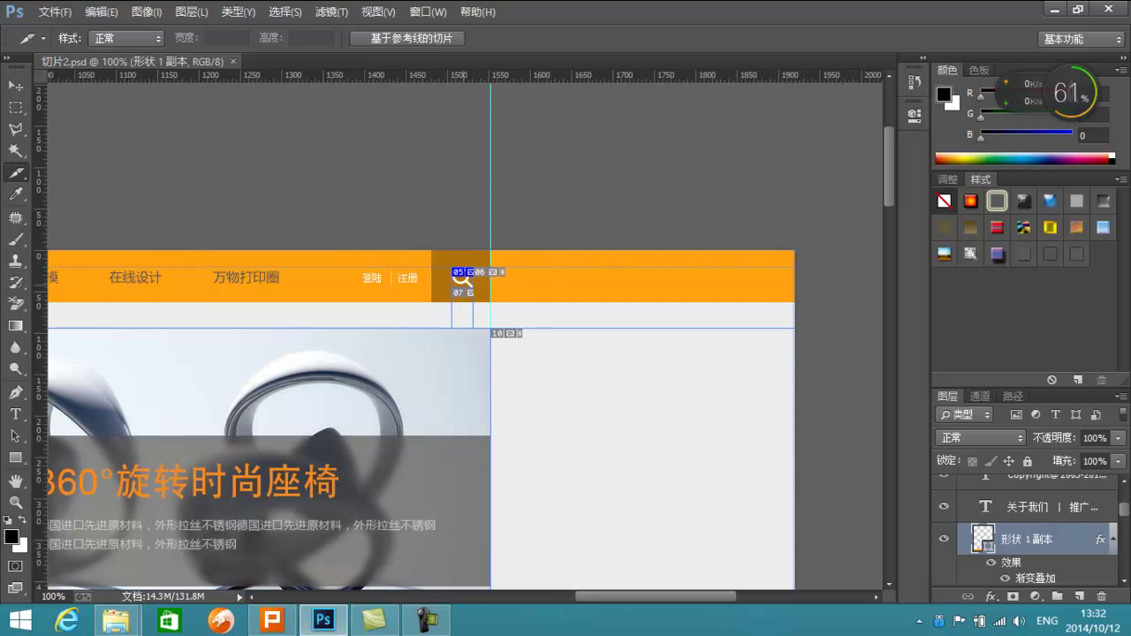
pyautogui.hscroll(-4, 463, 336)
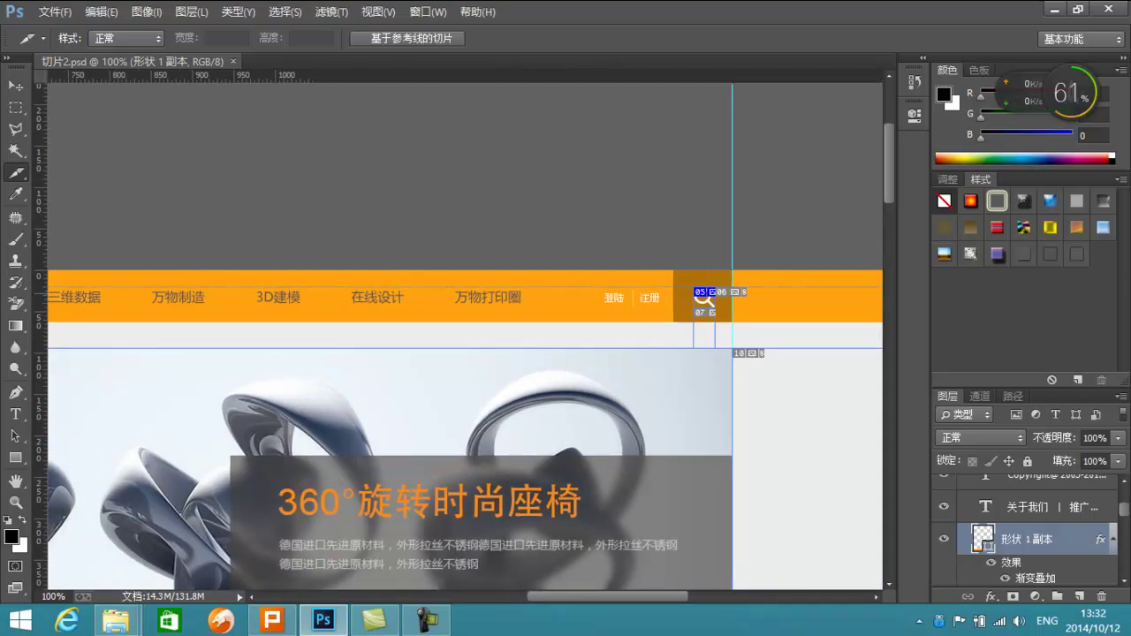
pyautogui.hscroll(-8, 464, 336)
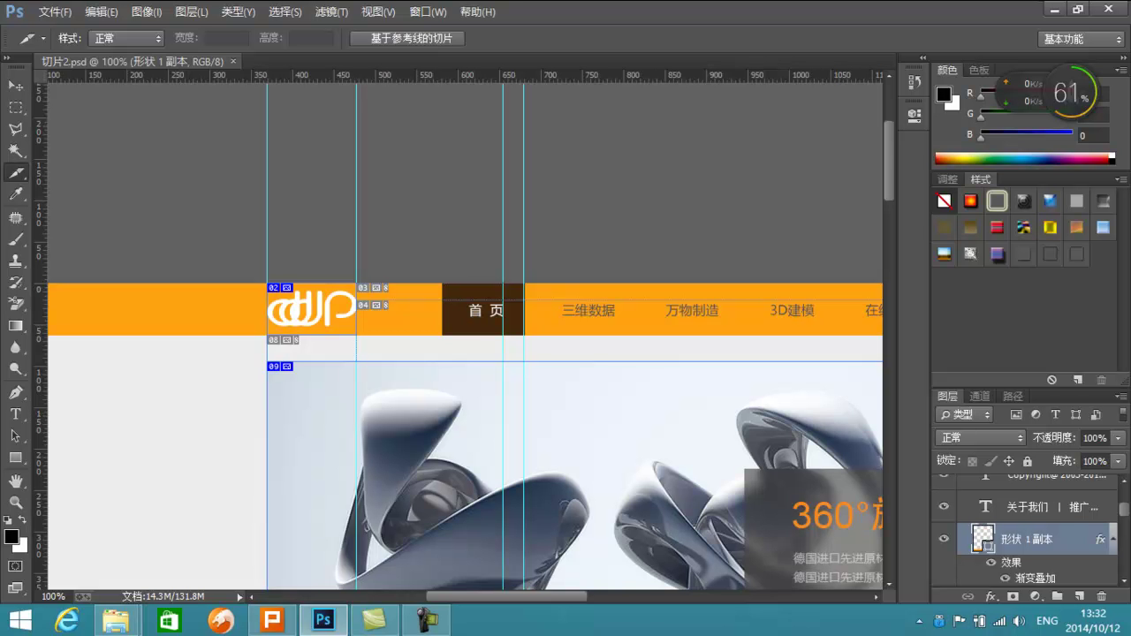
# Hide the header background layers 形状 1 and 形状 14 in the top group and the page background layer 图层 0.
pyautogui.scroll(2, 1025, 532)
pyautogui.click(963, 507)
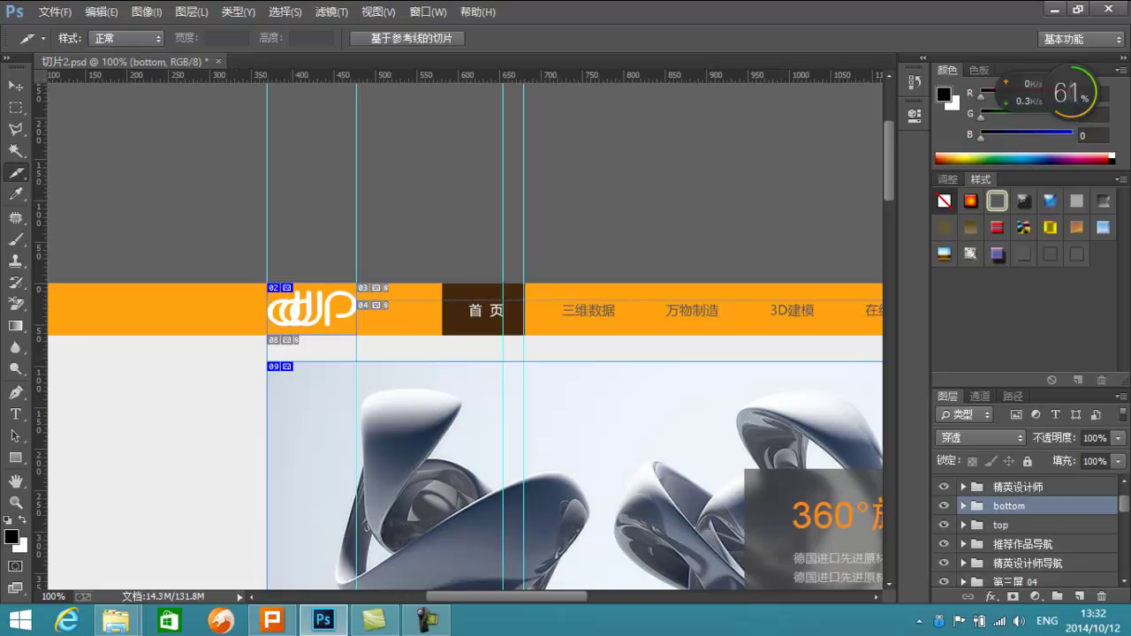
pyautogui.click(963, 525)
pyautogui.scroll(-15, 1016, 531)
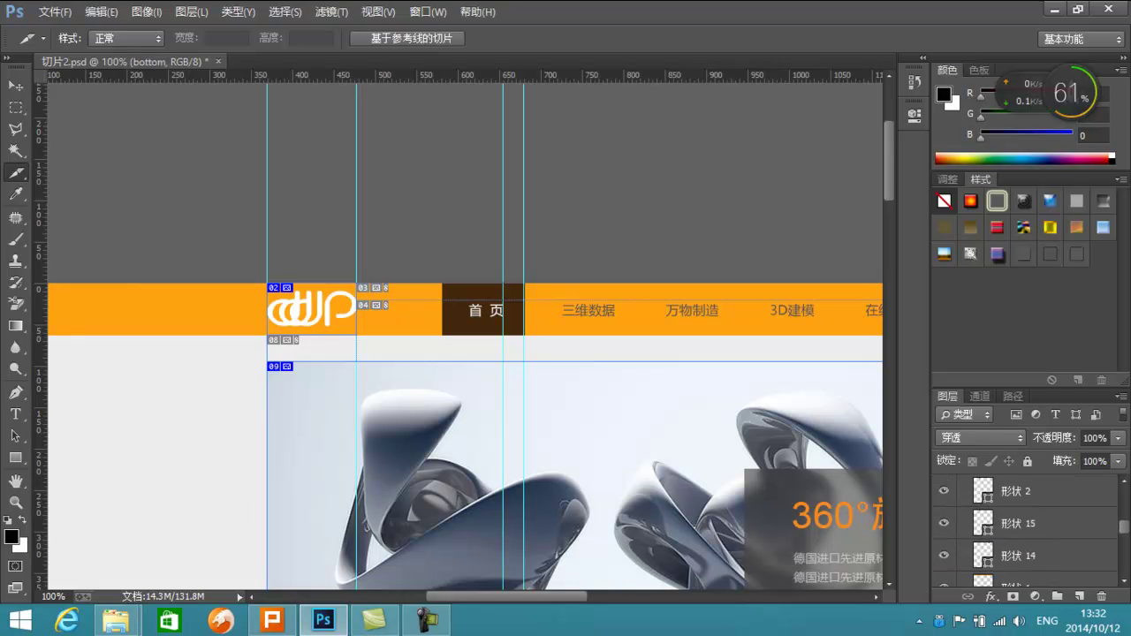
pyautogui.click(944, 530)
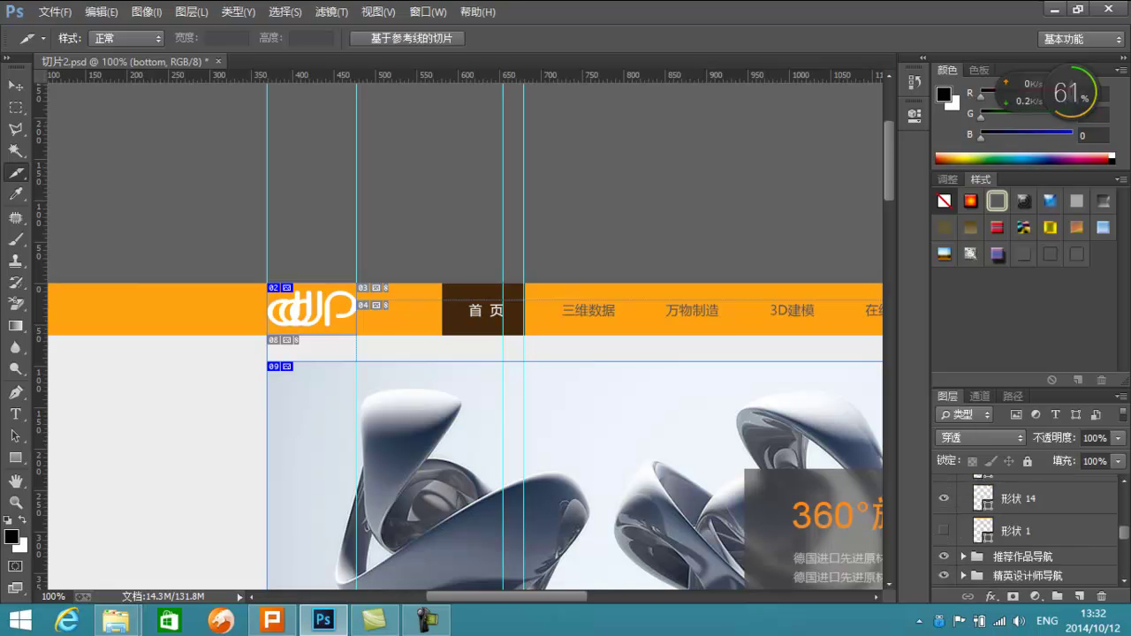
pyautogui.click(944, 499)
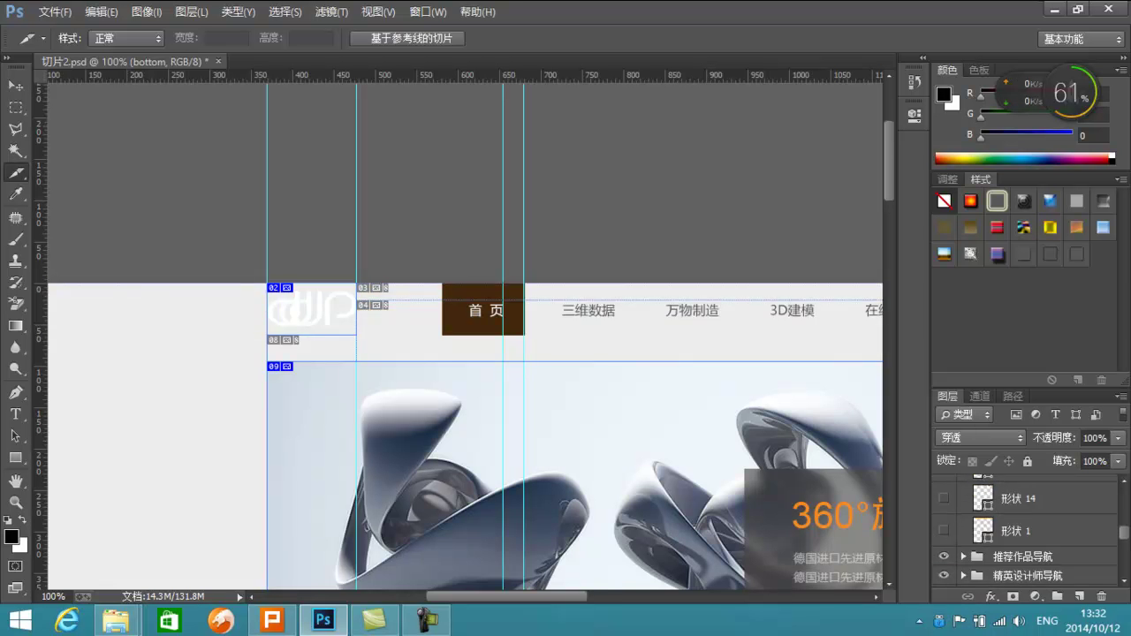
pyautogui.scroll(-5, 1025, 530)
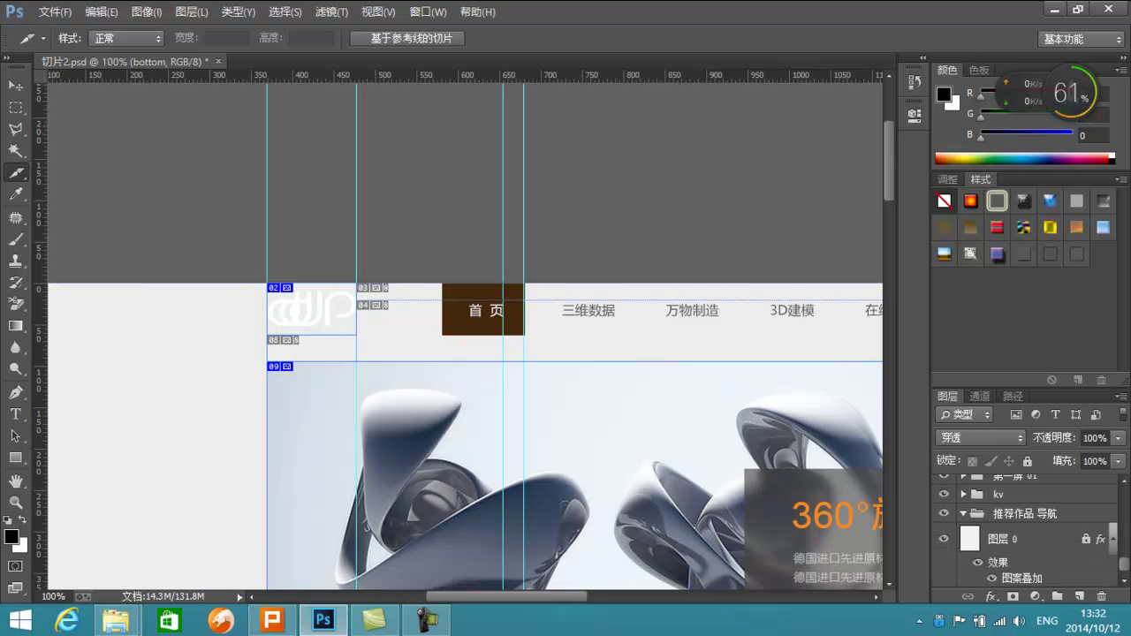
pyautogui.click(943, 538)
# Look over the header, main banner and 推荐作品 section with the background layers hidden.
pyautogui.moveTo(614, 318)
pyautogui.mouseDown()
pyautogui.moveTo(291, 318)
pyautogui.moveTo(443, 319)
pyautogui.moveTo(397, 316)
pyautogui.mouseUp()
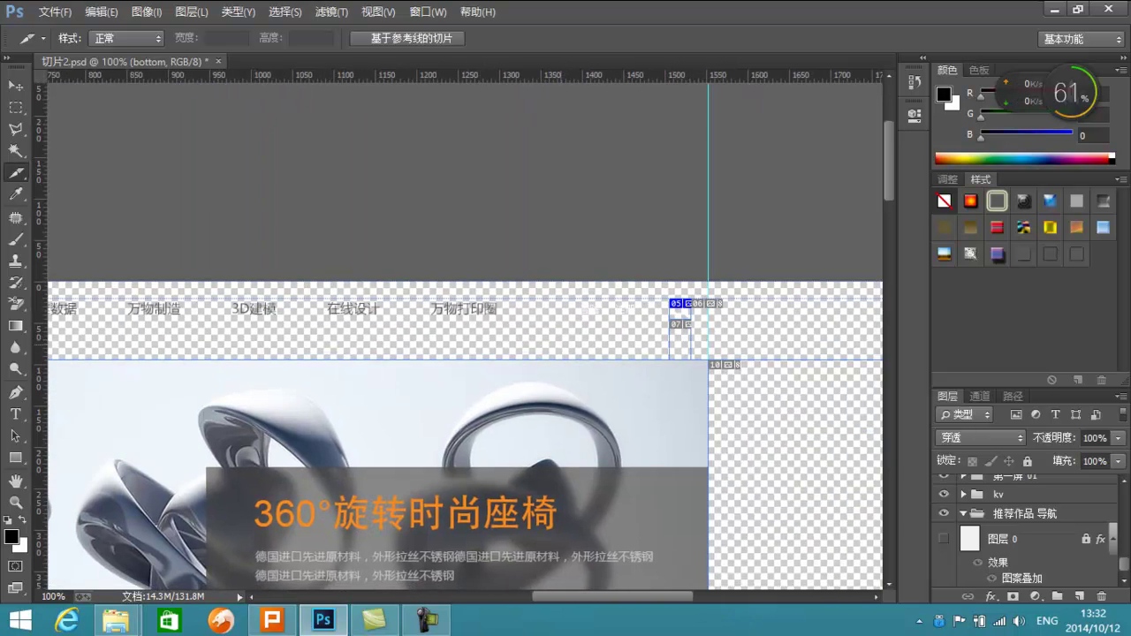
pyautogui.moveTo(99, 349); pyautogui.dragTo(319, 365)
pyautogui.moveTo(134, 355); pyautogui.dragTo(304, 365)
pyautogui.hscroll(-1, 465, 335)
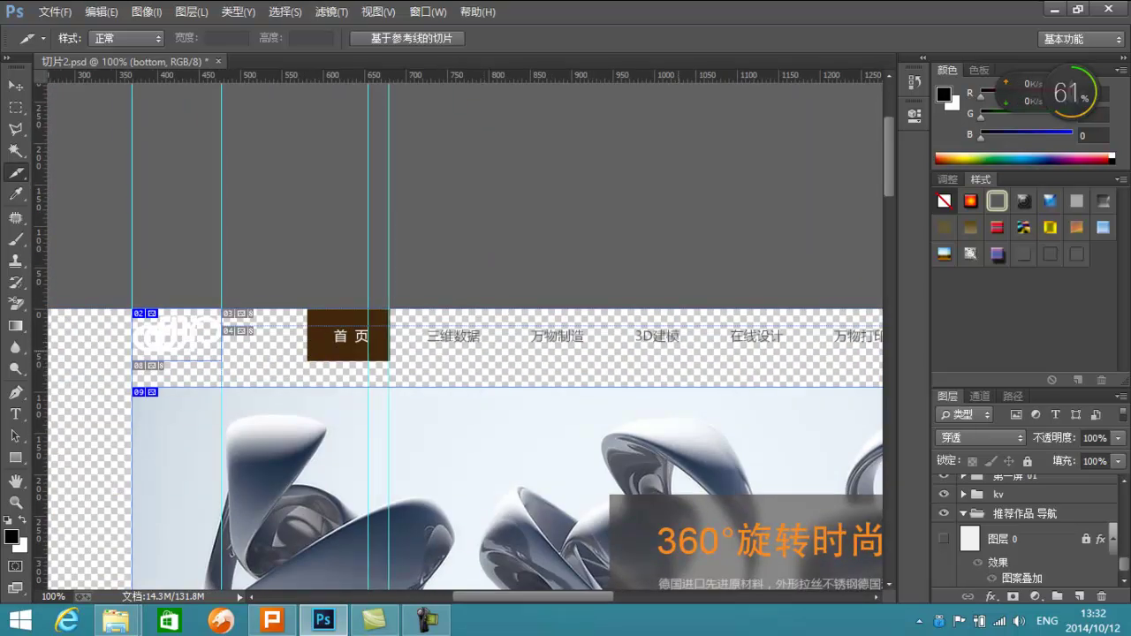
pyautogui.hscroll(5, 458, 336)
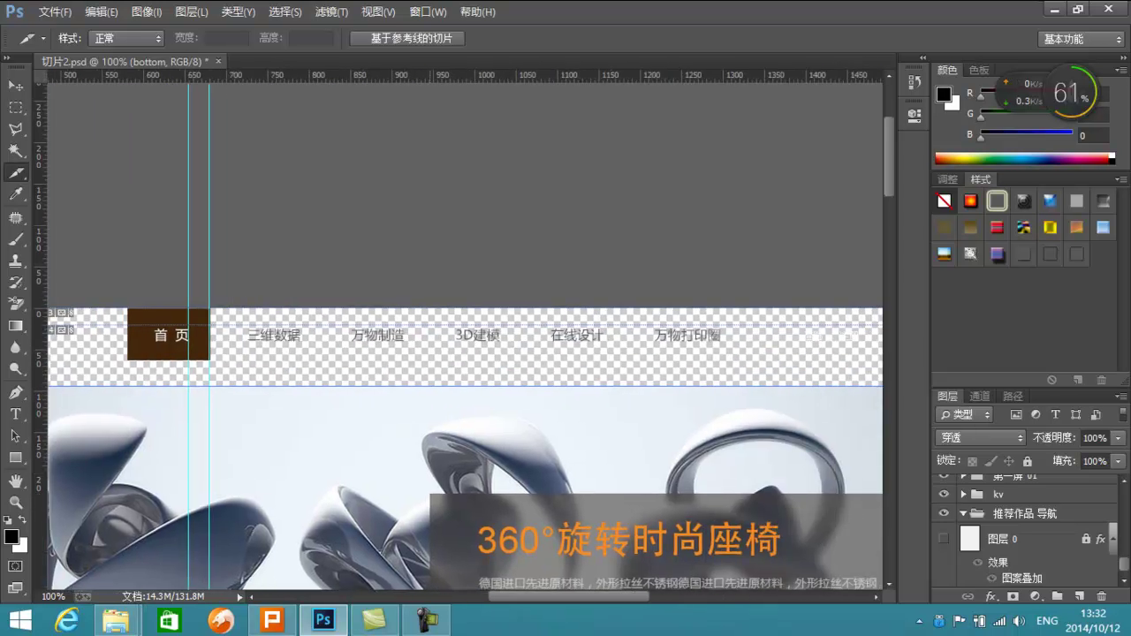
pyautogui.moveTo(530, 503); pyautogui.dragTo(648, 155)
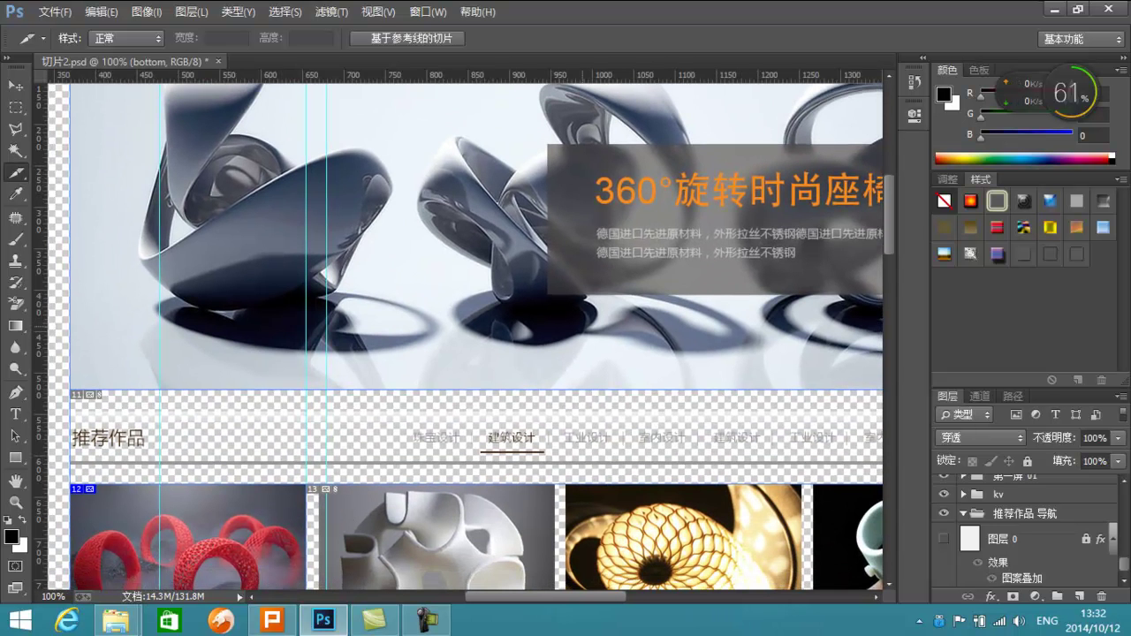
pyautogui.scroll(-4, 463, 335)
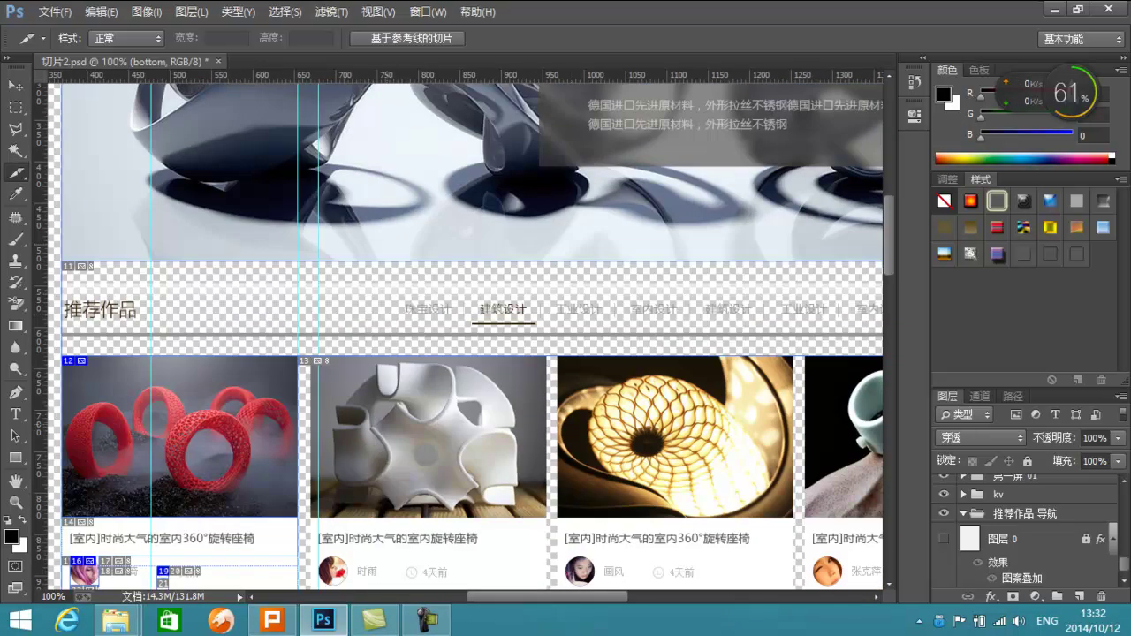
pyautogui.scroll(-3, 703, 512)
pyautogui.hscroll(-3, 703, 511)
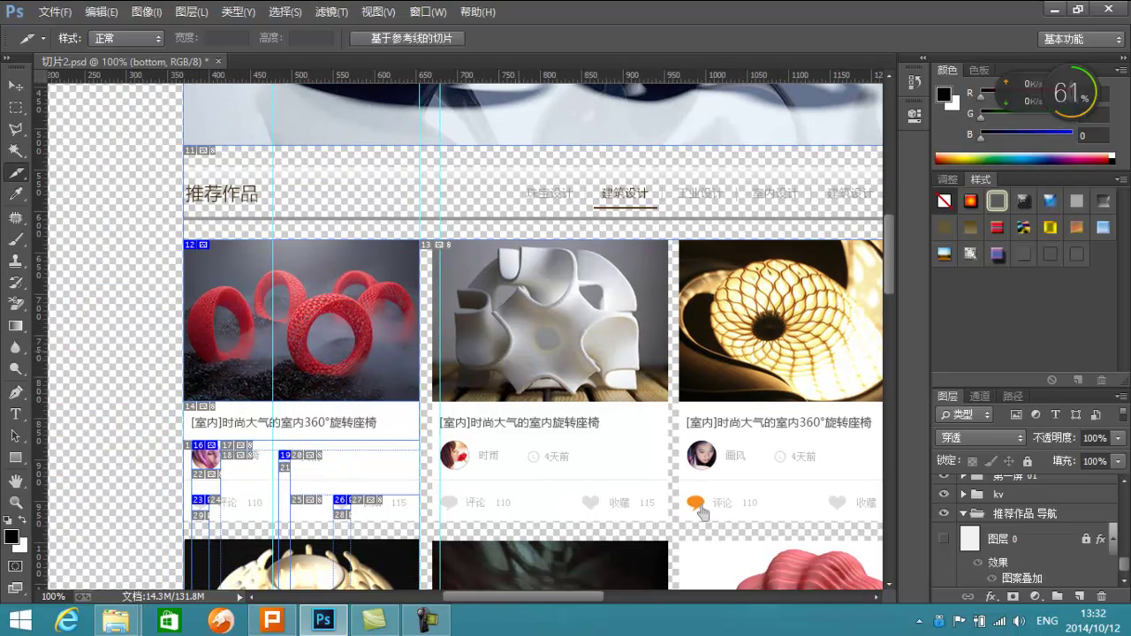
# Open the design in Save for Web and keep PNG-24 as the format for the header logo and search icon slices.
pyautogui.click(54, 12)
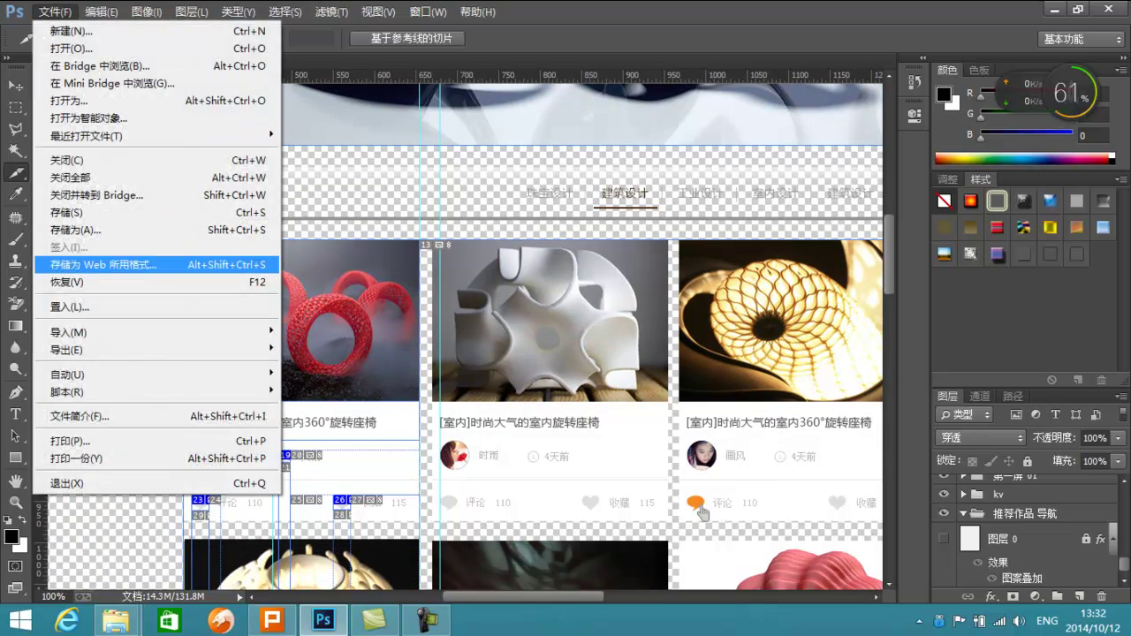
pyautogui.press('Return')
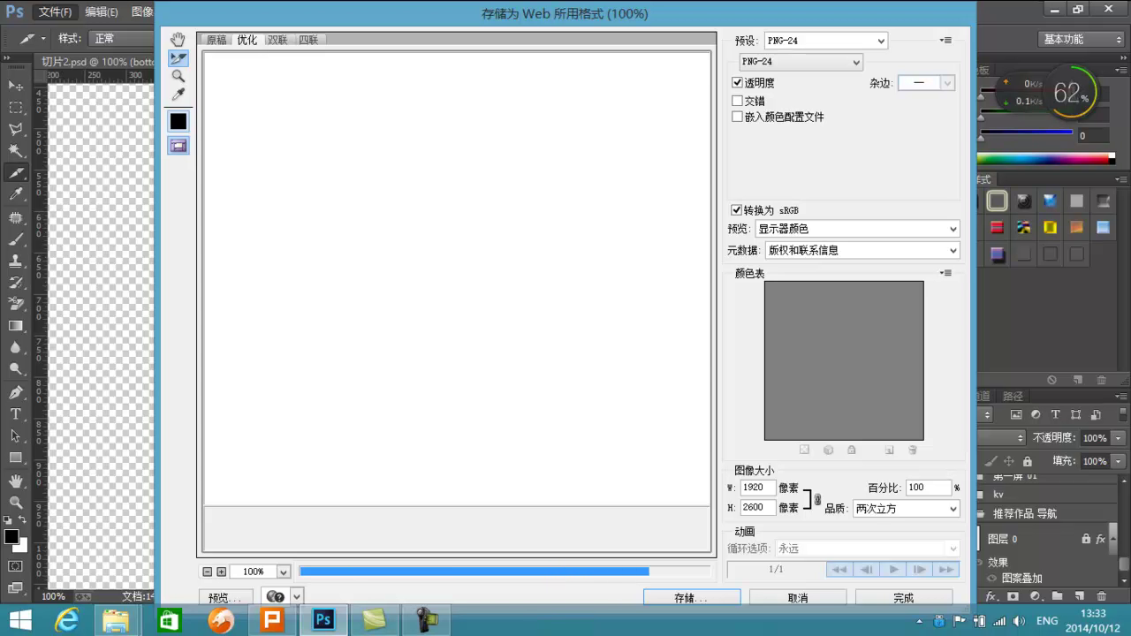
pyautogui.moveTo(609, 353); pyautogui.dragTo(416, 354)
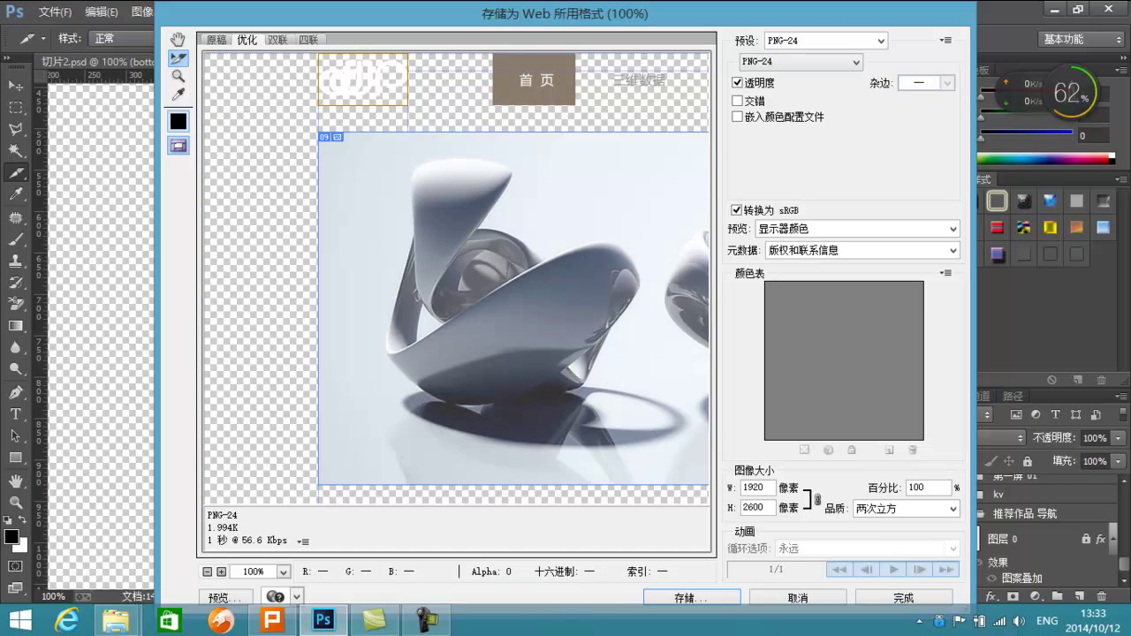
pyautogui.click(799, 62)
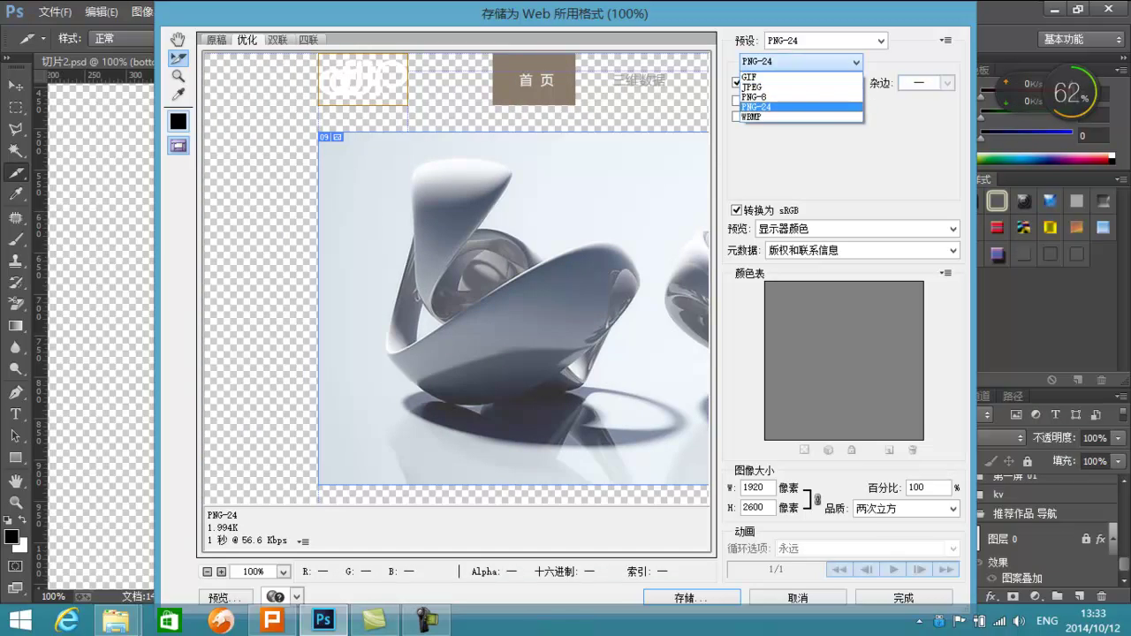
pyautogui.click(786, 106)
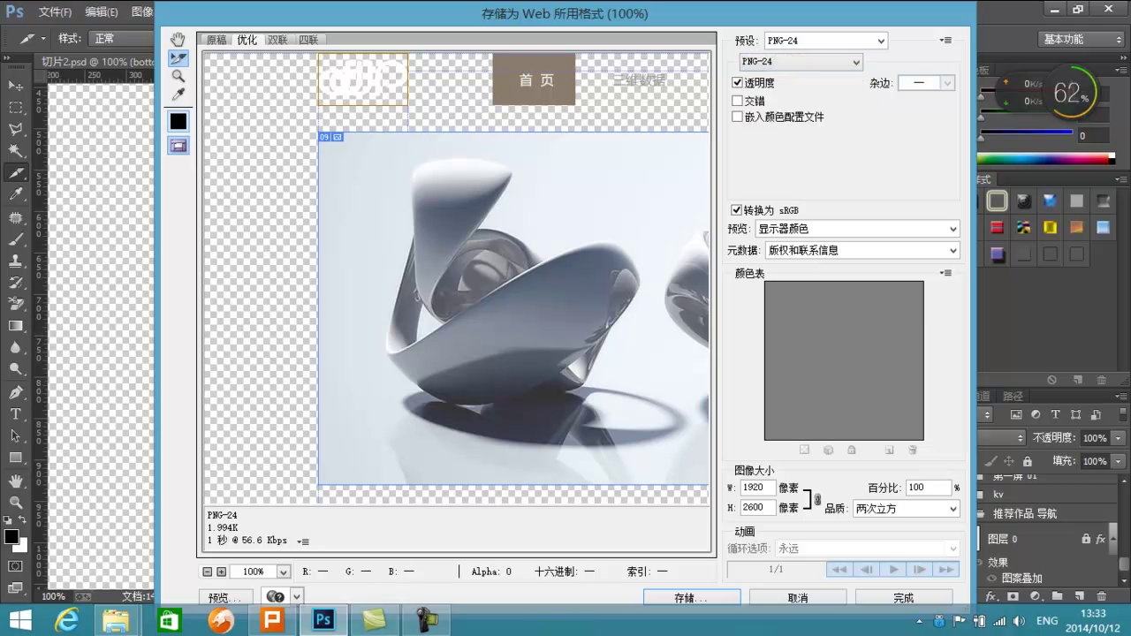
pyautogui.hscroll(10, 457, 283)
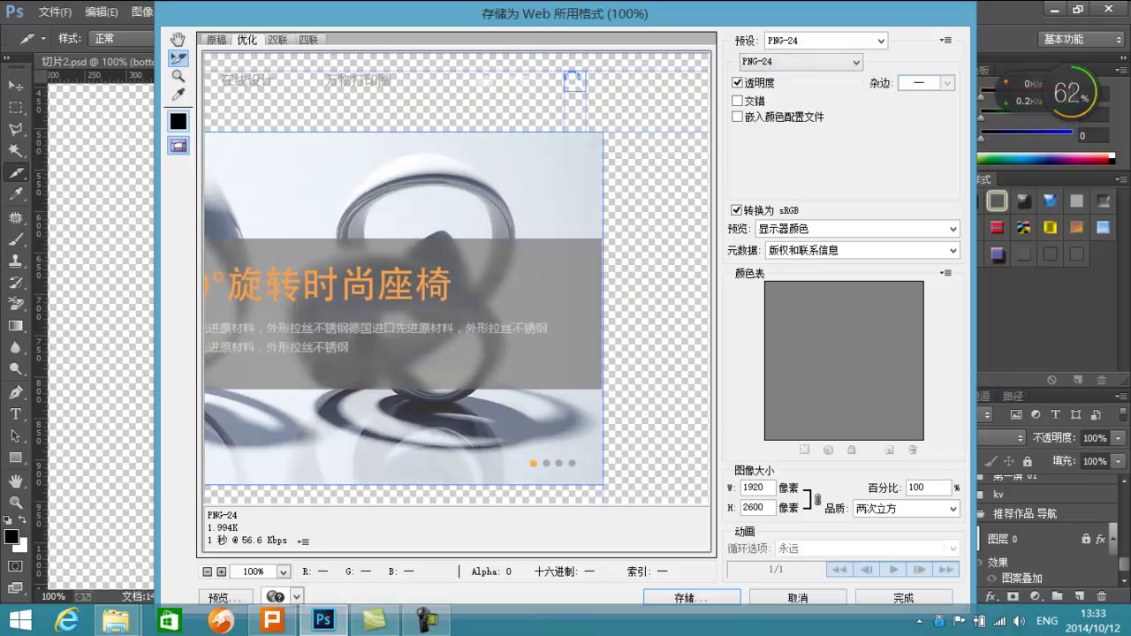
pyautogui.click(574, 81)
# Set the export format of the large main banner slice to JPEG.
pyautogui.moveTo(291, 300); pyautogui.dragTo(621, 274)
pyautogui.click(621, 275)
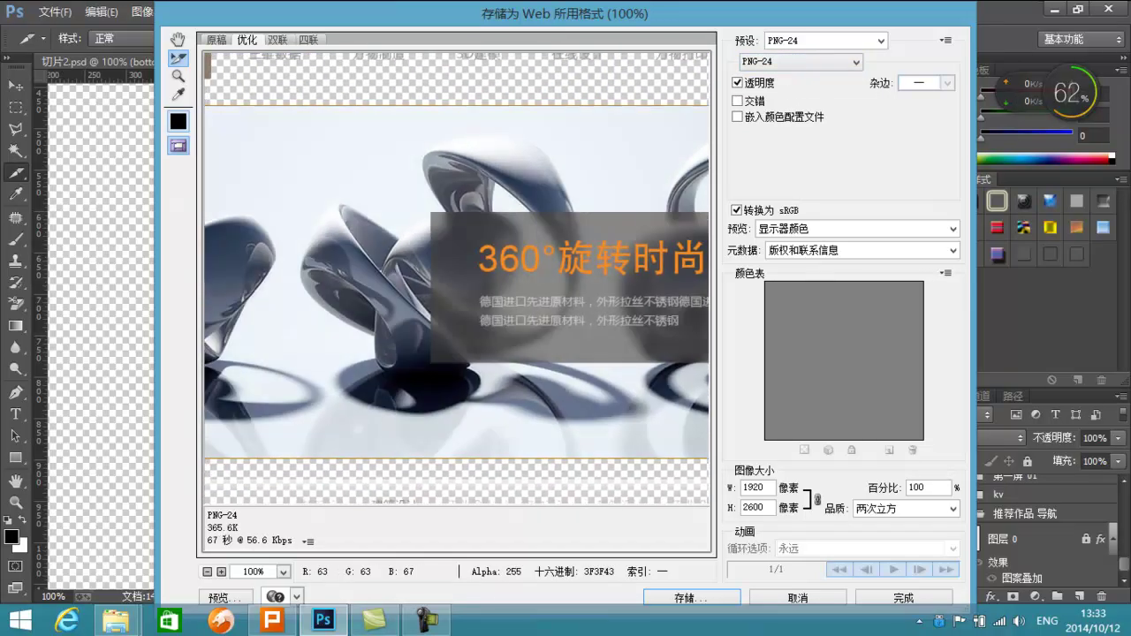
pyautogui.click(800, 61)
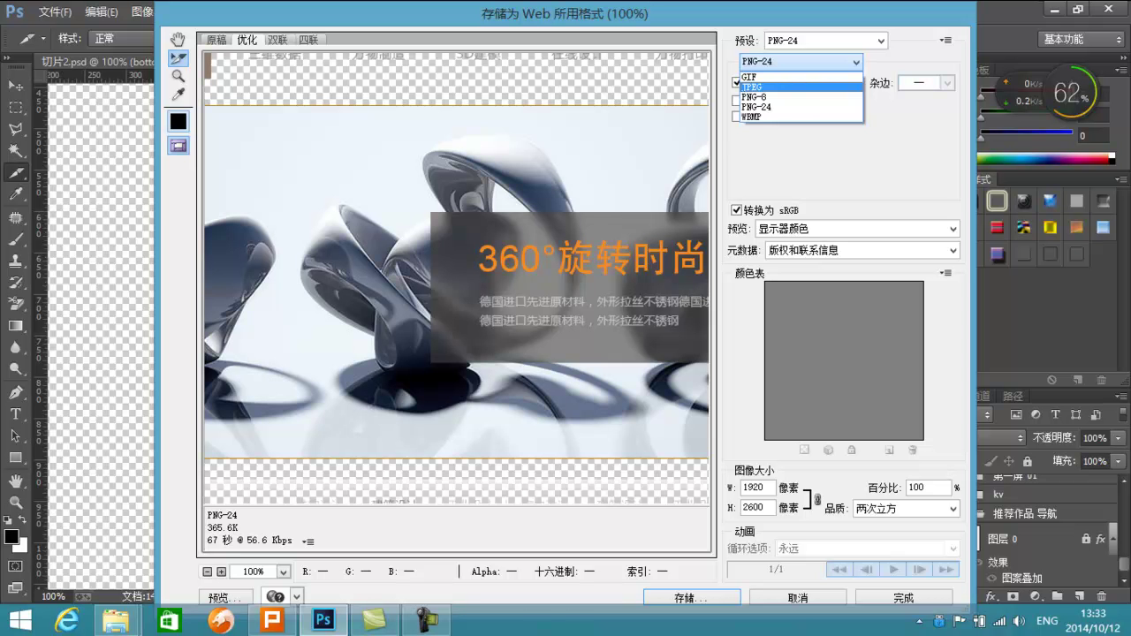
pyautogui.click(754, 87)
# Set the first work card's image slice, showing the red rings, to JPEG.
pyautogui.moveTo(353, 473); pyautogui.dragTo(703, 178)
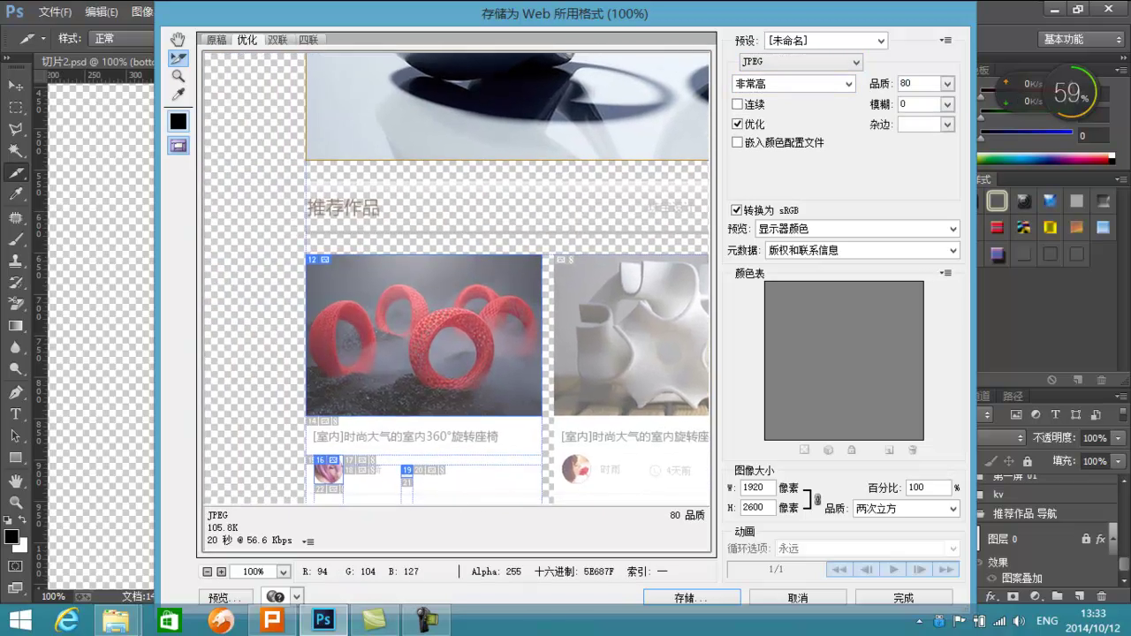
pyautogui.click(442, 331)
pyautogui.click(800, 62)
pyautogui.click(754, 87)
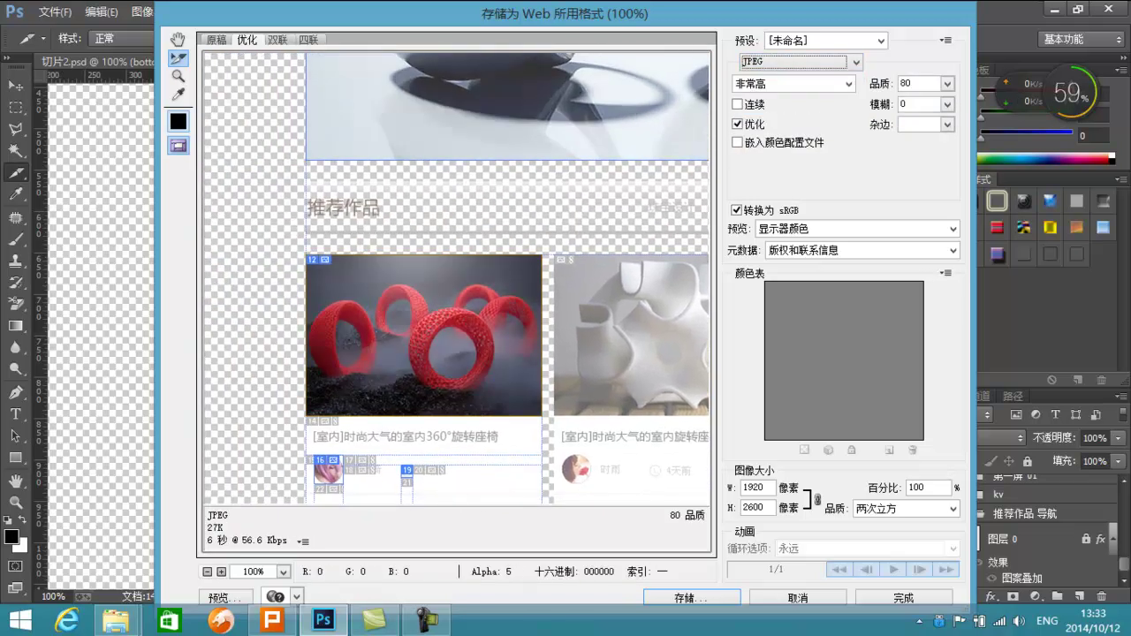
# Set the time icon slice 19 and the heart icon slice 26 on the first work card to JPEG.
pyautogui.moveTo(424, 459); pyautogui.dragTo(456, 343)
pyautogui.click(439, 354)
pyautogui.click(801, 62)
pyautogui.click(754, 86)
pyautogui.click(497, 402)
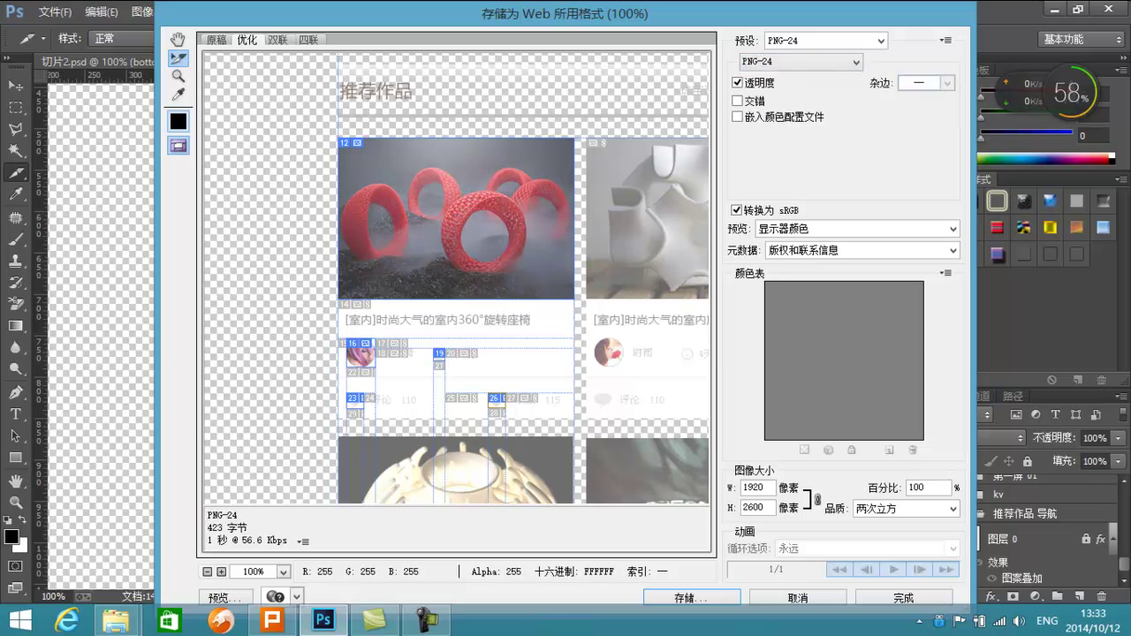
pyautogui.click(800, 62)
pyautogui.click(753, 86)
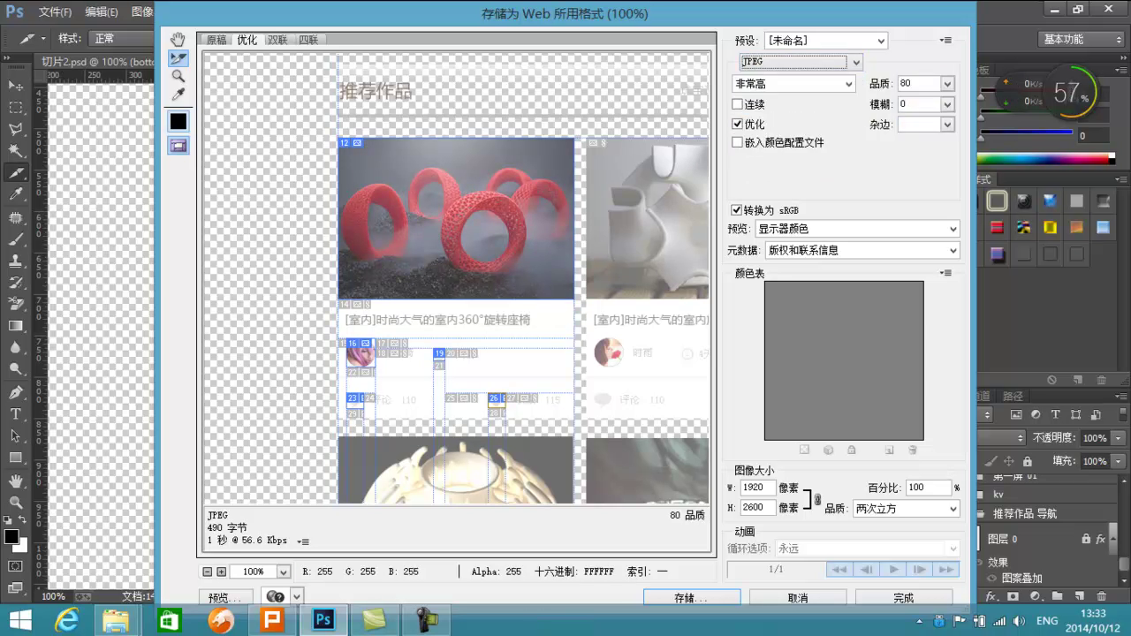
# Set the author avatar slice 16 and the comment icon slice 23 on the first work card to JPEG.
pyautogui.click(361, 356)
pyautogui.click(800, 61)
pyautogui.click(757, 86)
pyautogui.click(356, 402)
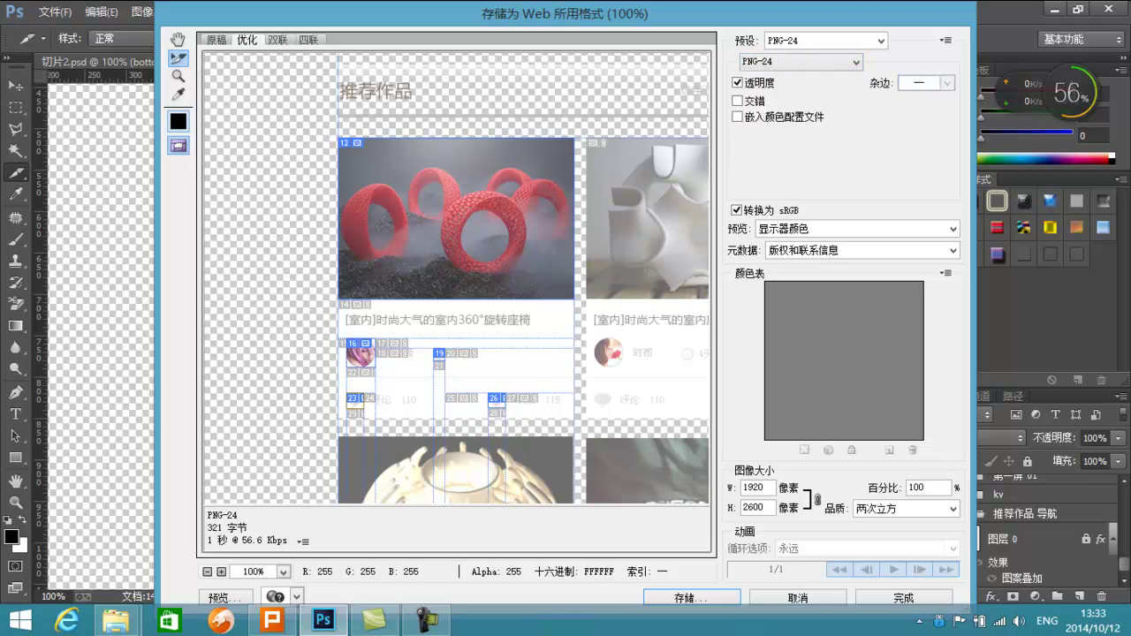
pyautogui.click(801, 62)
pyautogui.click(755, 87)
# Set the designer portrait slice 31 and the red heart slice 35 below it to JPEG.
pyautogui.moveTo(580, 371); pyautogui.dragTo(512, 245)
pyautogui.moveTo(667, 309); pyautogui.dragTo(584, 195)
pyautogui.moveTo(587, 332); pyautogui.dragTo(560, 223)
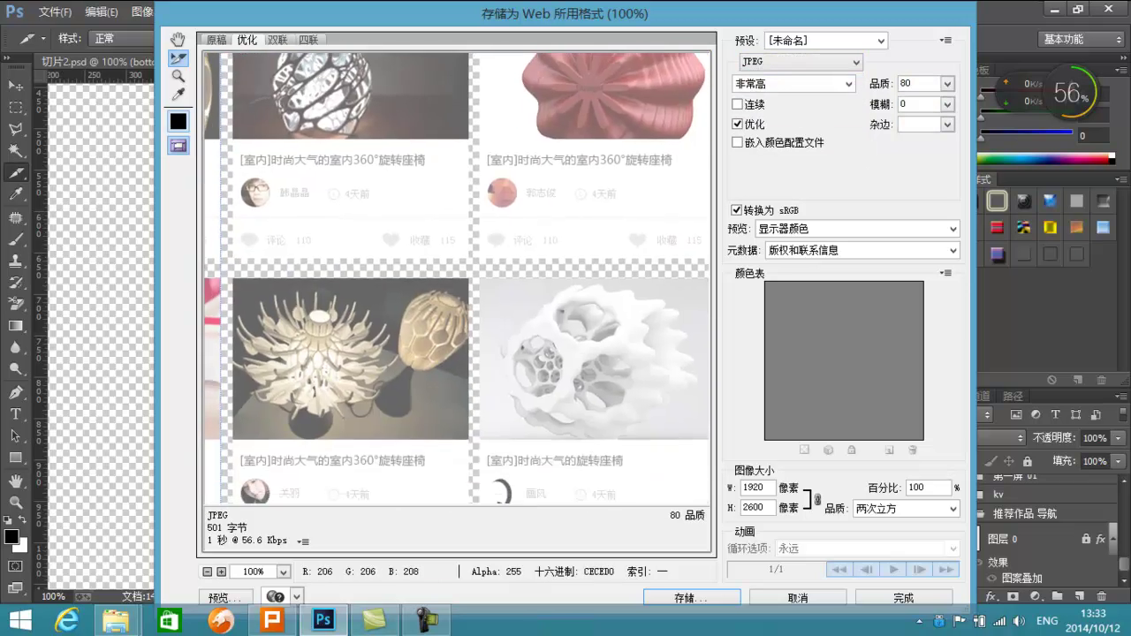
pyautogui.moveTo(552, 371); pyautogui.dragTo(587, 212)
pyautogui.moveTo(583, 433); pyautogui.dragTo(502, 131)
pyautogui.moveTo(389, 433); pyautogui.dragTo(591, 273)
pyautogui.click(565, 293)
pyautogui.click(800, 62)
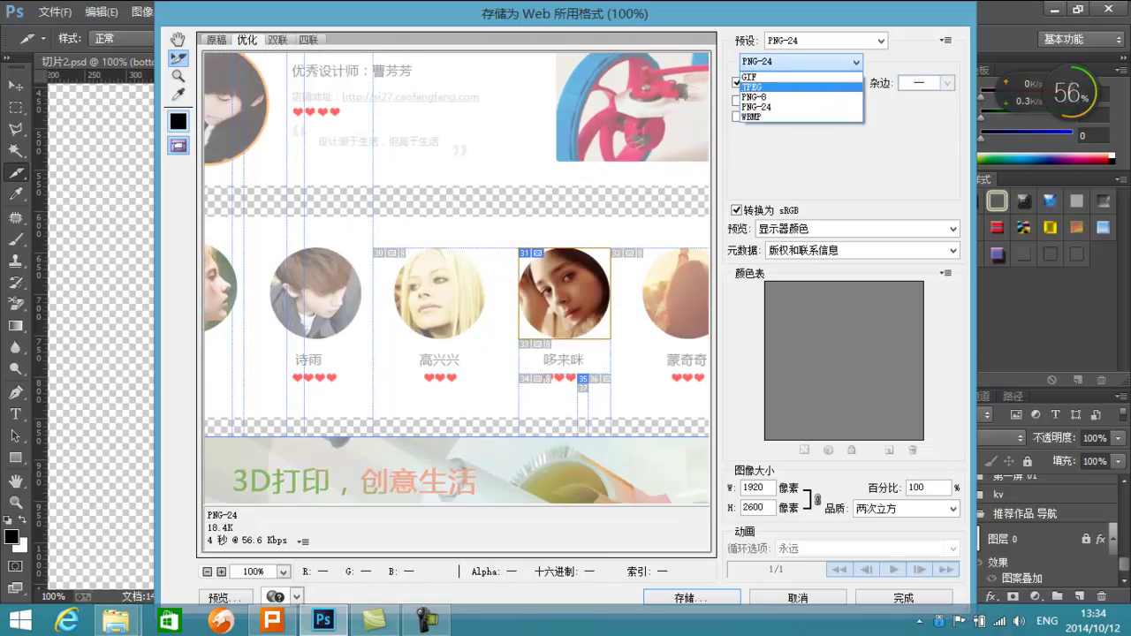
pyautogui.click(752, 80)
pyautogui.click(582, 379)
pyautogui.click(800, 62)
pyautogui.click(756, 88)
# Set the 3D打印 banner slice above the footer to JPEG.
pyautogui.scroll(-5, 564, 239)
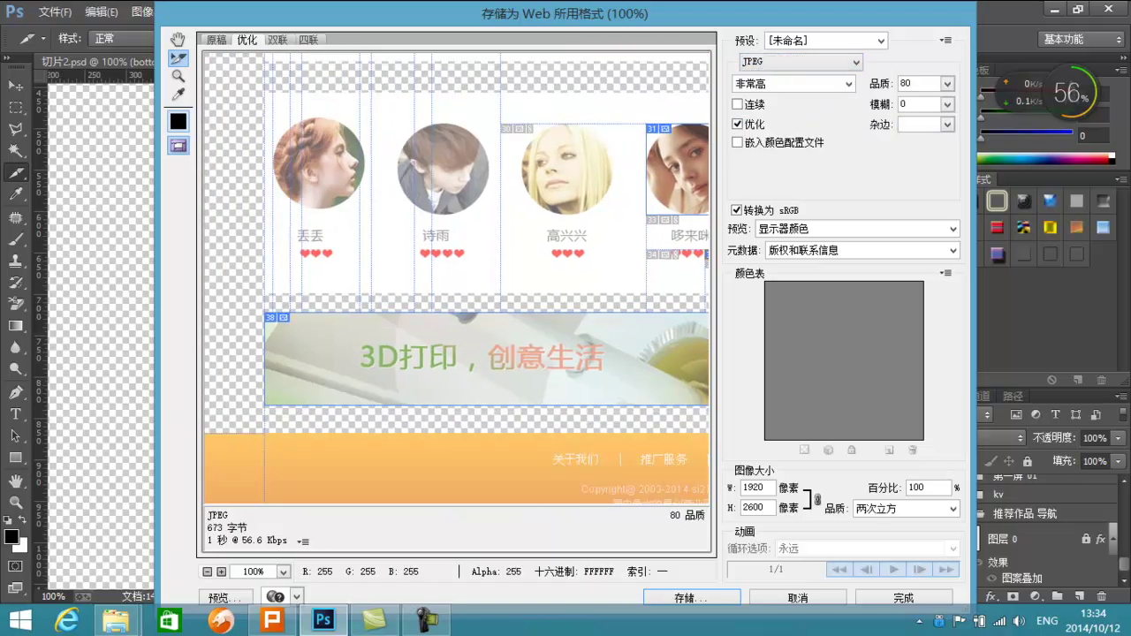
pyautogui.click(576, 358)
pyautogui.click(801, 62)
pyautogui.click(758, 85)
pyautogui.scroll(-1, 457, 278)
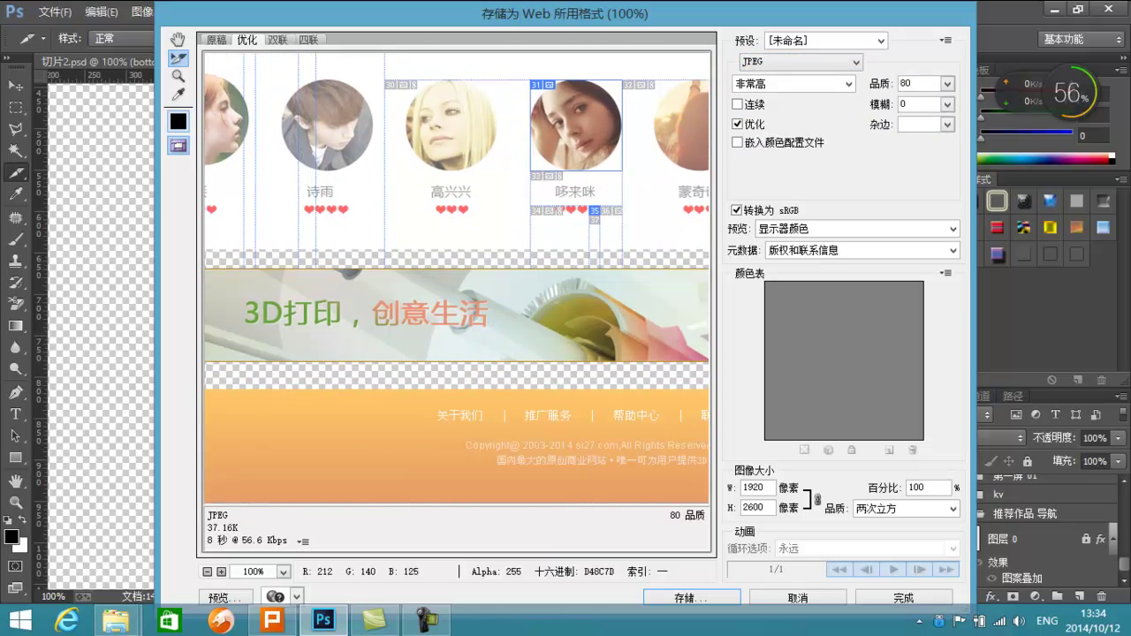
# Save all user slices to the desktop as images only, under the file name 切片2.jpg.
pyautogui.scroll(5, 457, 278)
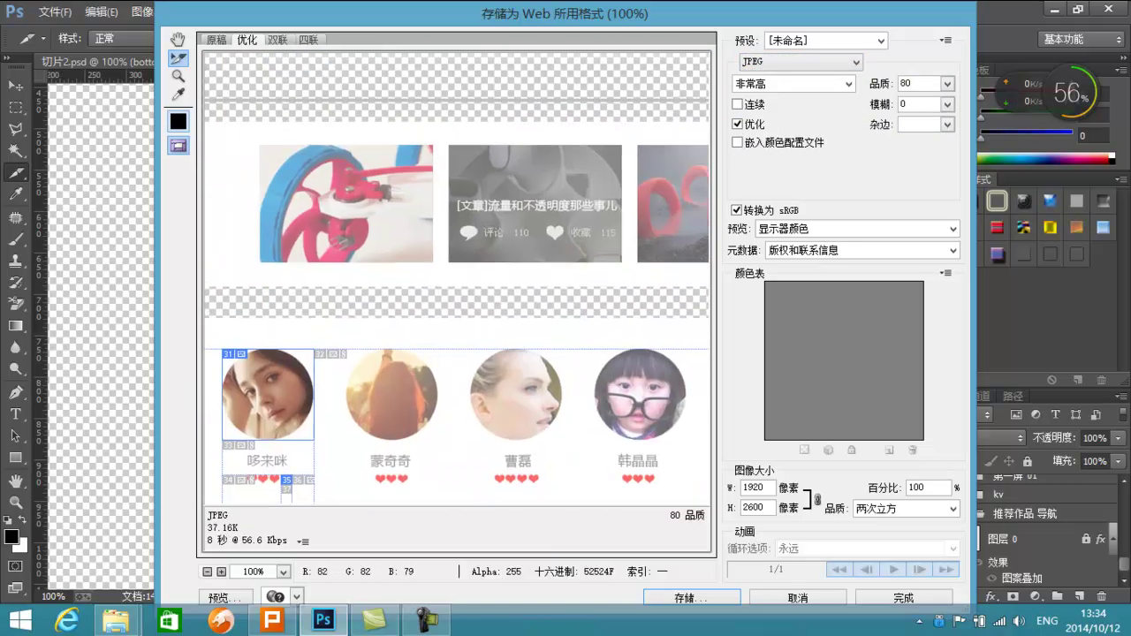
pyautogui.moveTo(548, 190); pyautogui.dragTo(390, 309)
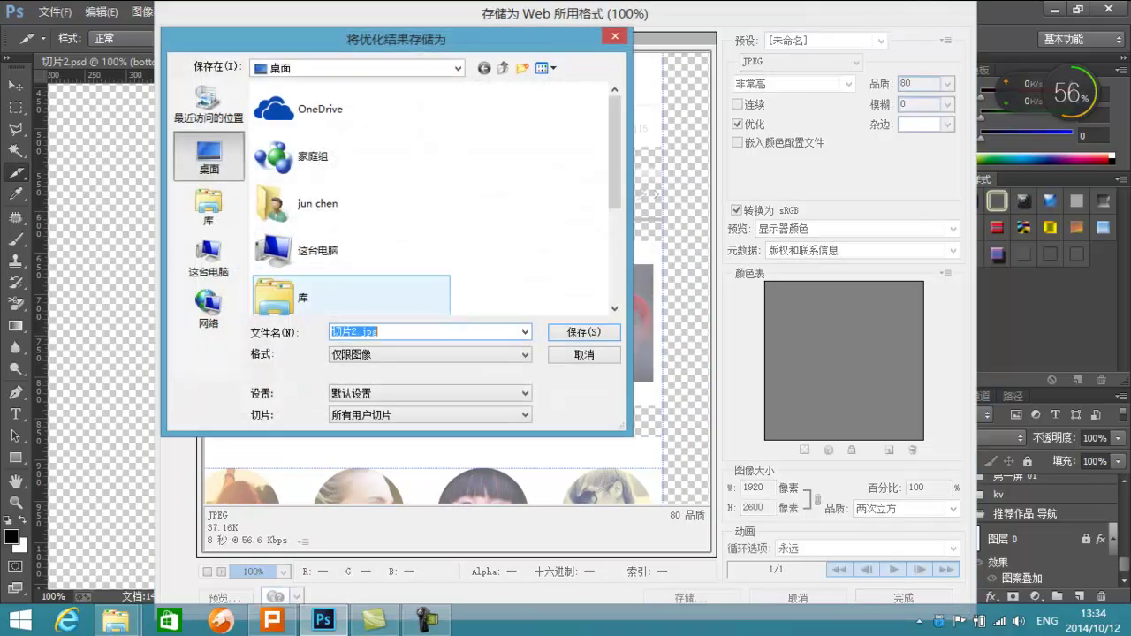
pyautogui.click(584, 332)
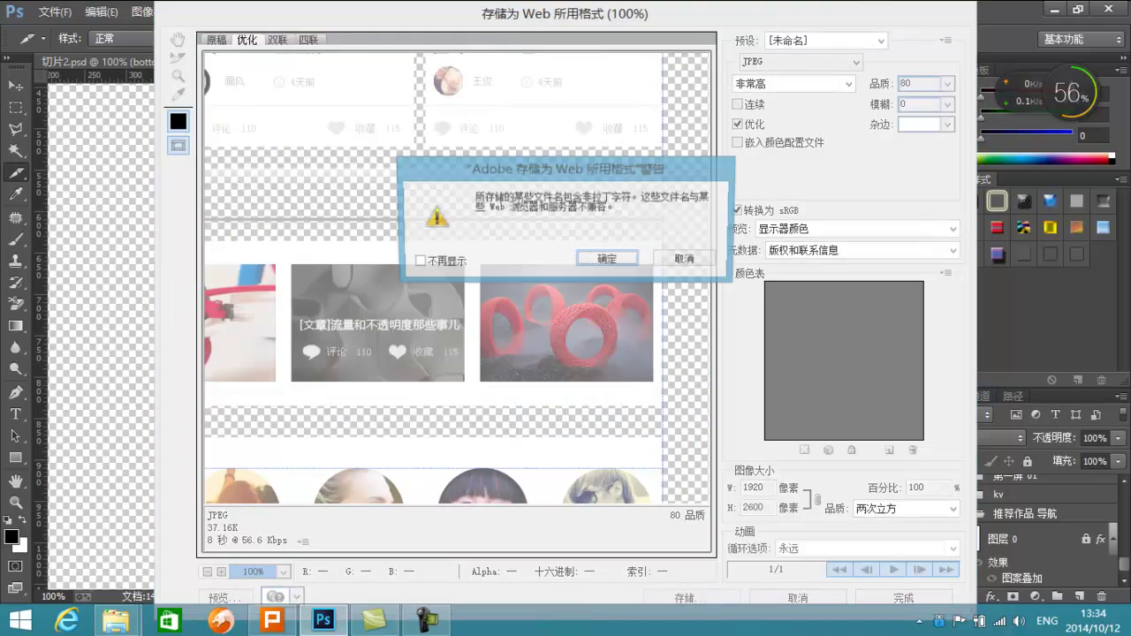
pyautogui.click(606, 260)
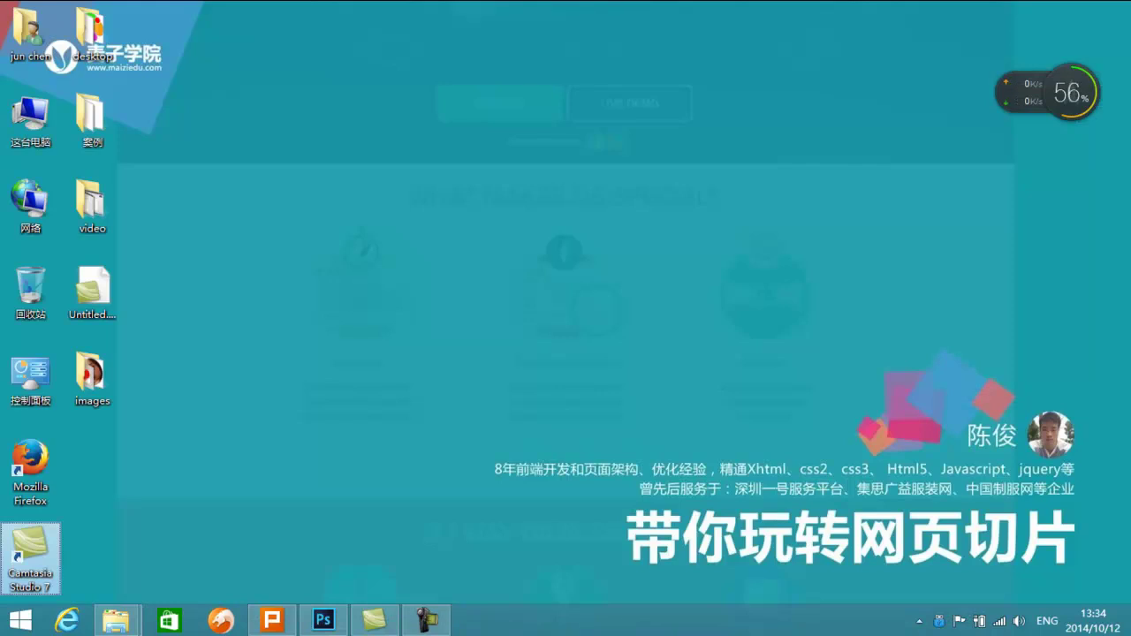
# Open the exported images folder from the desktop and maximize its window.
pyautogui.rightClick(330, 179)
pyautogui.click(373, 227)
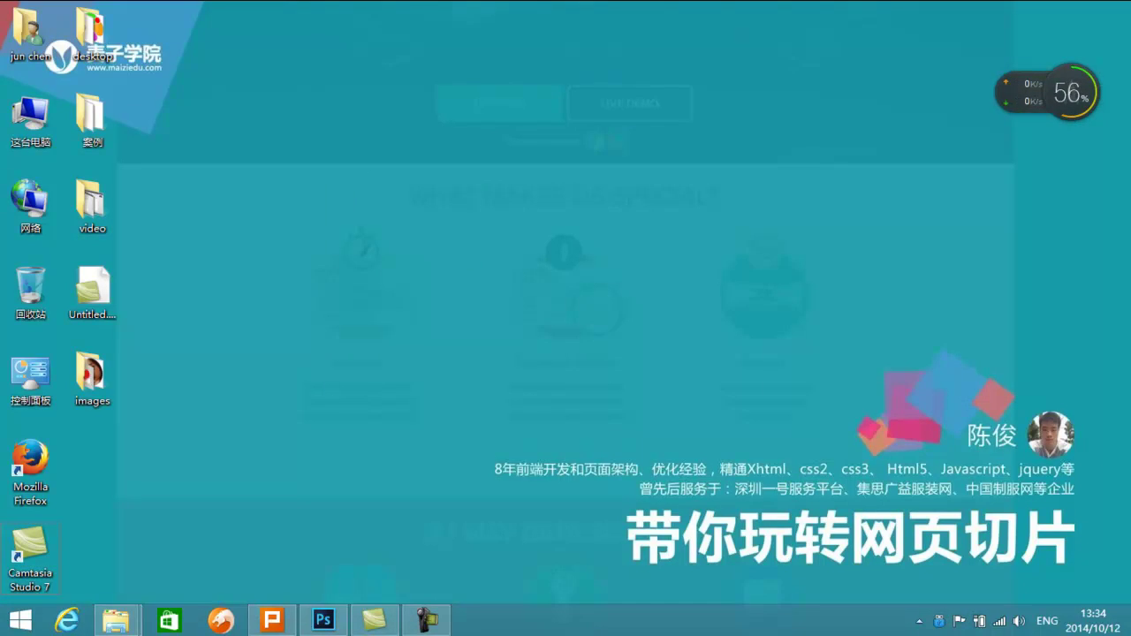
pyautogui.rightClick(220, 377)
pyautogui.doubleClick(92, 378)
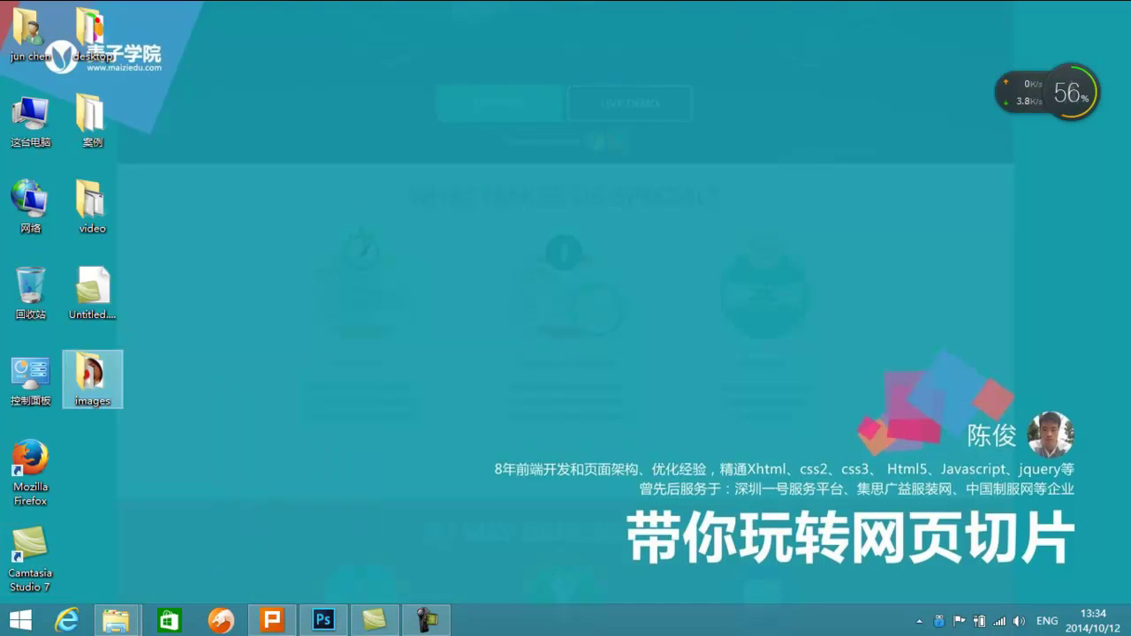
pyautogui.click(695, 32)
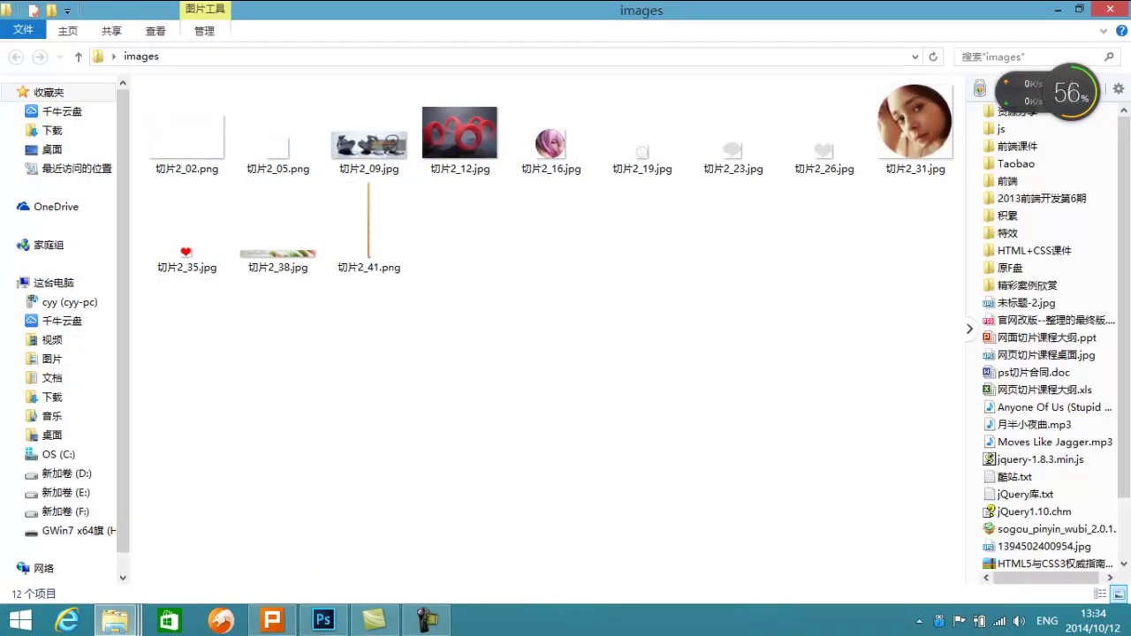
# Examine the exported logo, search icon, main banner, work image and avatar files and their details in the images folder.
pyautogui.click(370, 140)
pyautogui.click(187, 137)
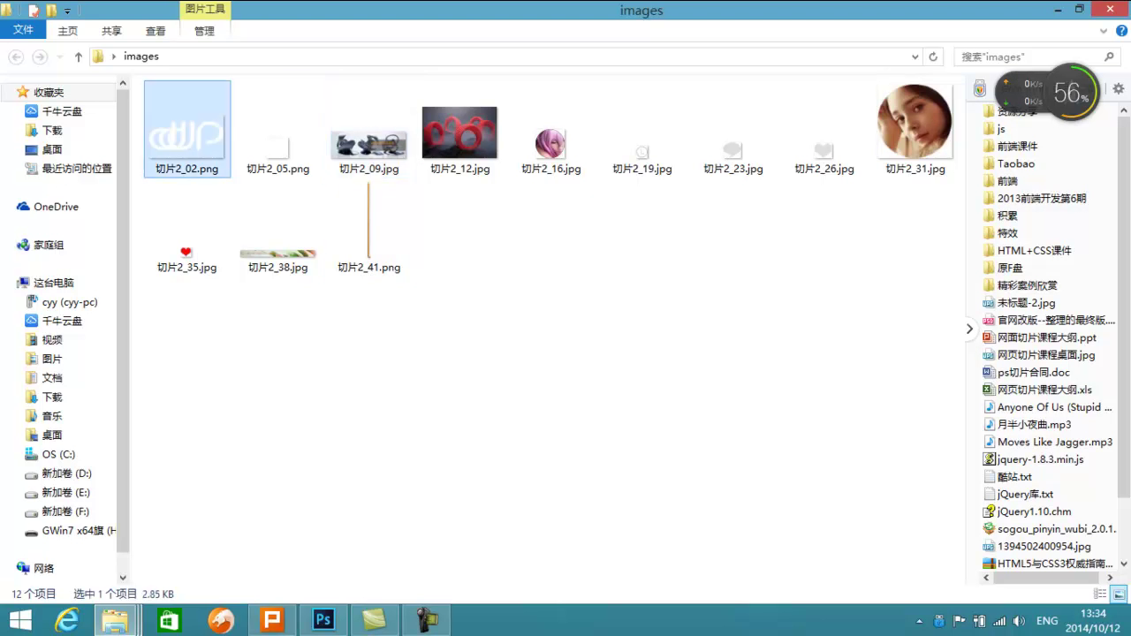
pyautogui.click(278, 141)
pyautogui.click(369, 142)
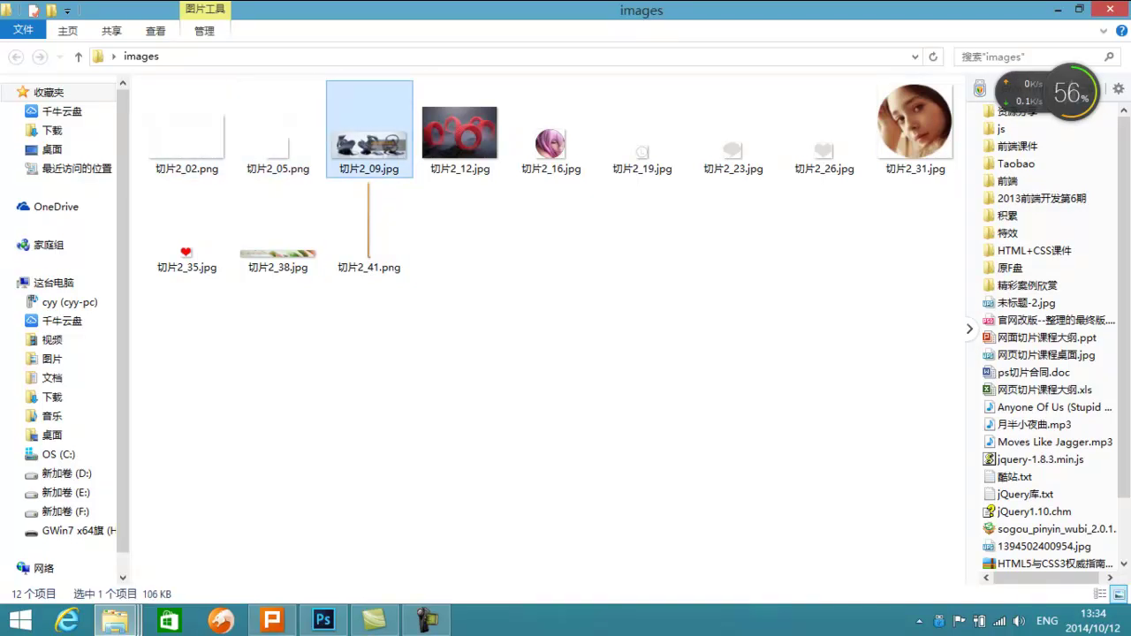
pyautogui.moveTo(455, 166)
pyautogui.click(186, 133)
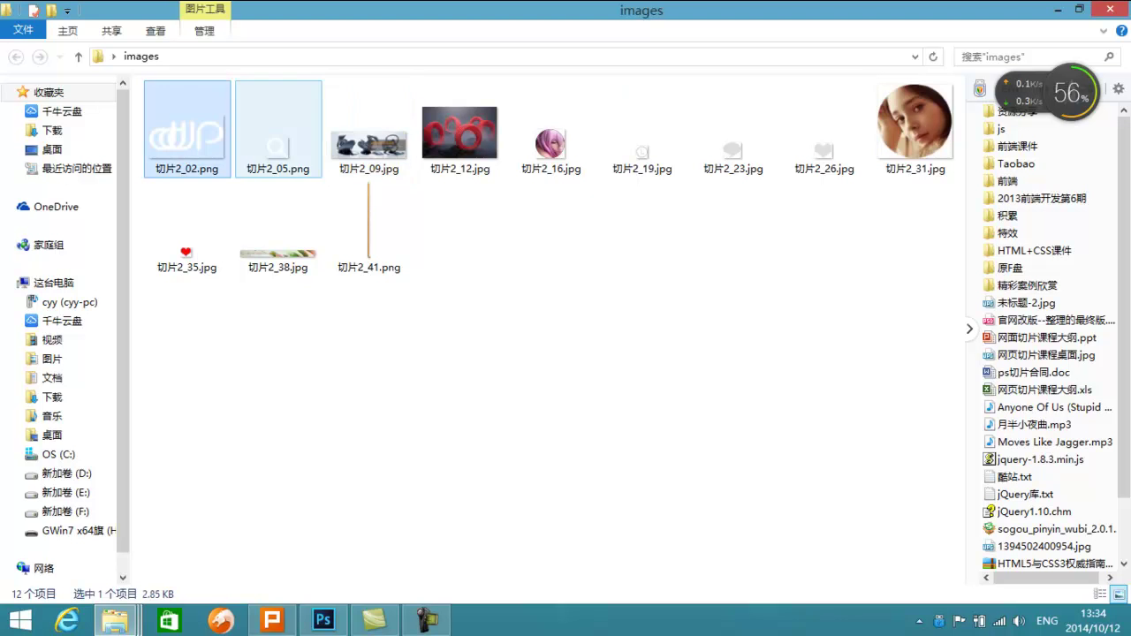
pyautogui.press('Right')
pyautogui.press('Right')
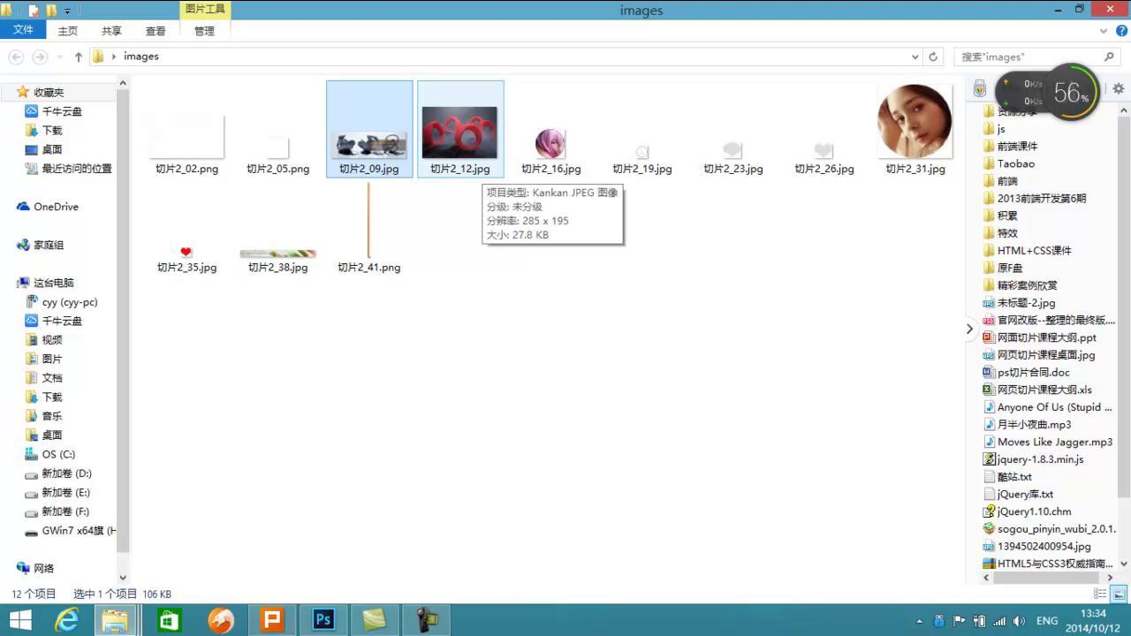
pyautogui.press('Home')
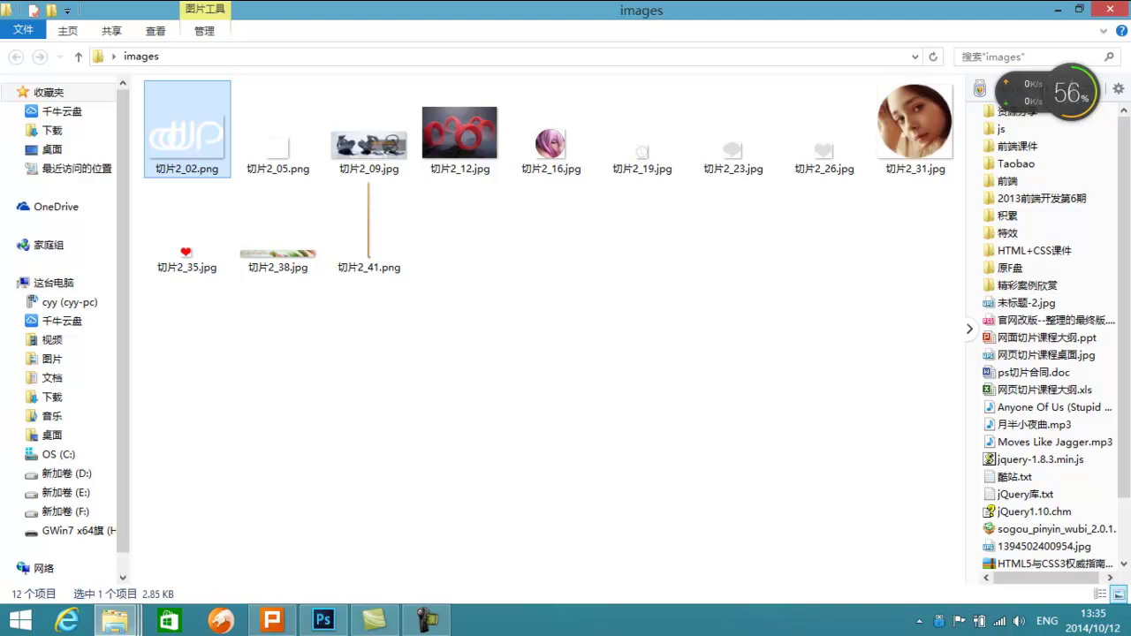
pyautogui.click(278, 141)
pyautogui.click(369, 141)
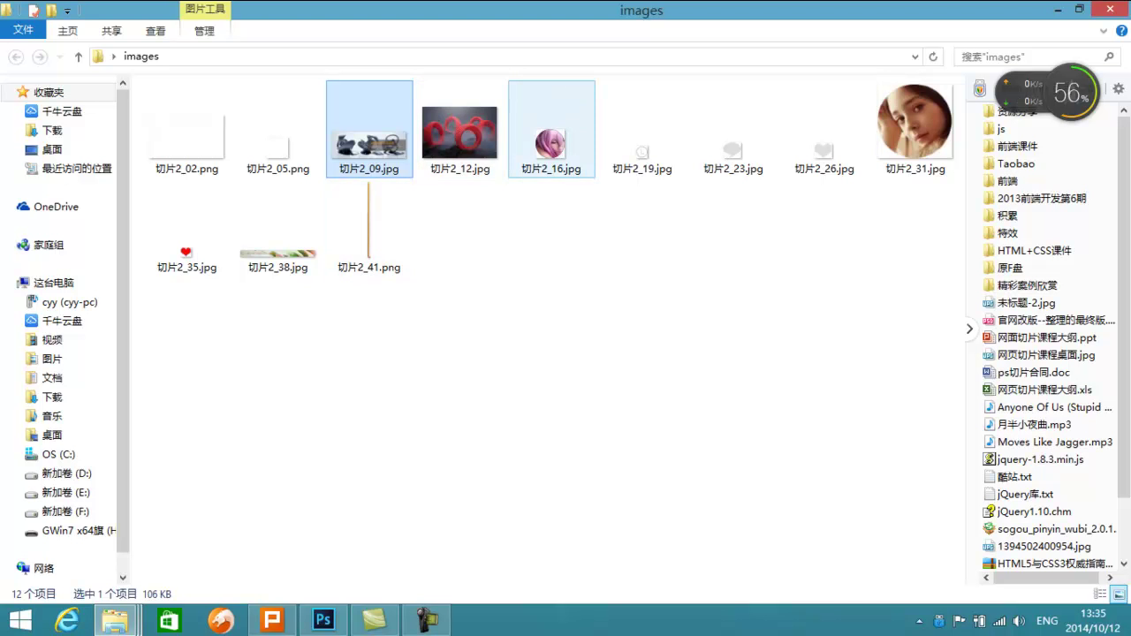
pyautogui.moveTo(537, 155)
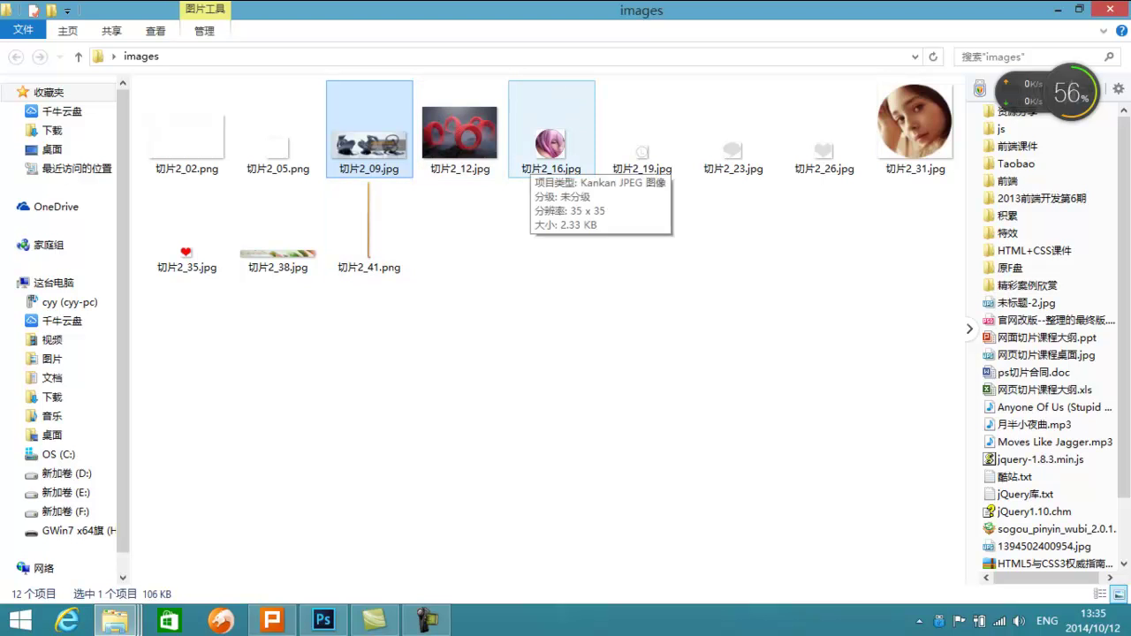
pyautogui.click(537, 155)
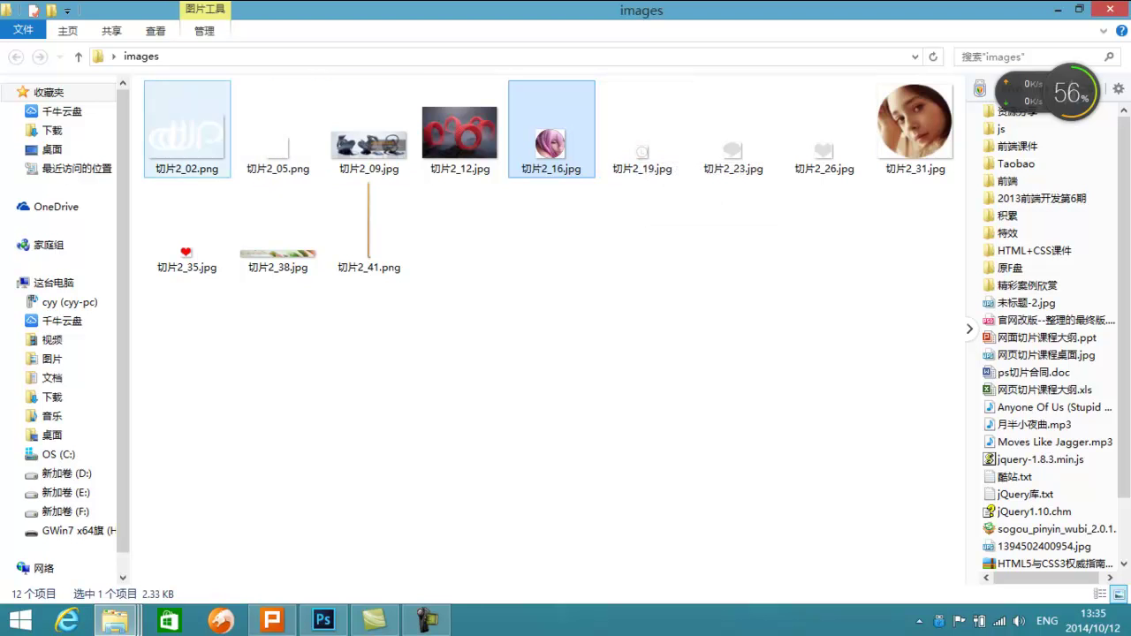
# Rename the exported logo image 切片2_02.png in the images folder as img_1.png.
pyautogui.moveTo(188, 148)
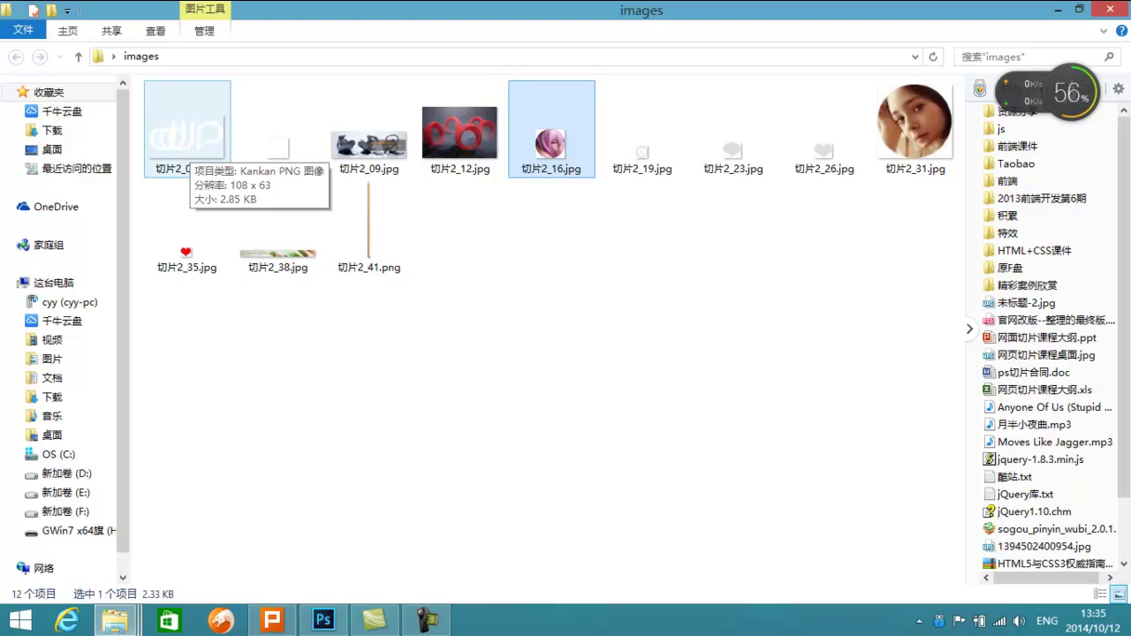
pyautogui.click(190, 145)
pyautogui.rightClick(190, 146)
pyautogui.press('Escape')
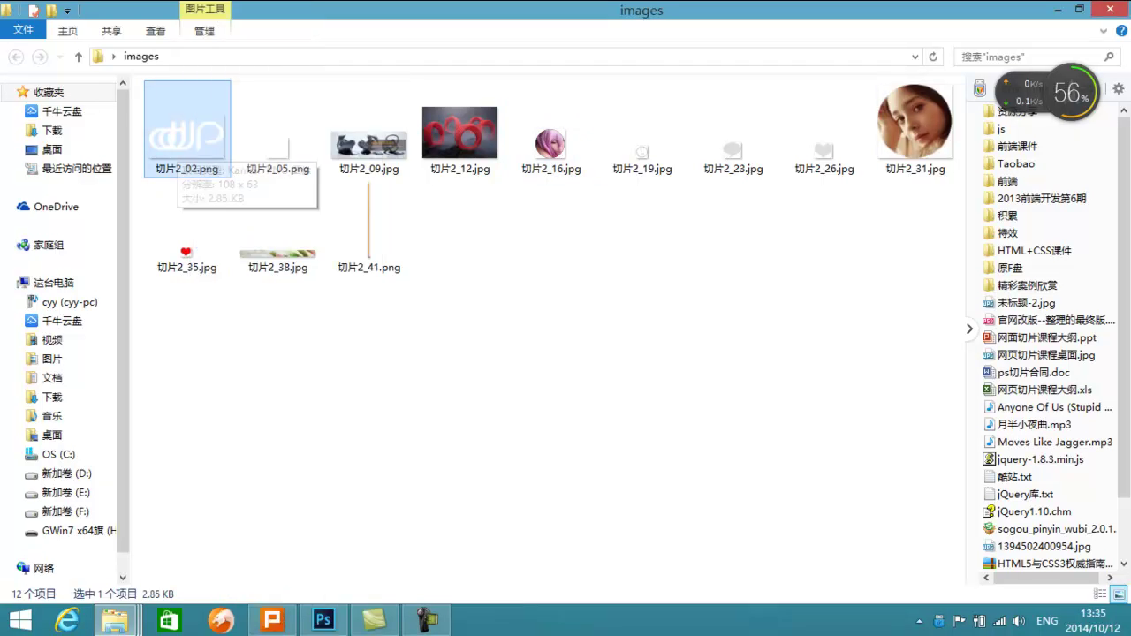
pyautogui.rightClick(179, 146)
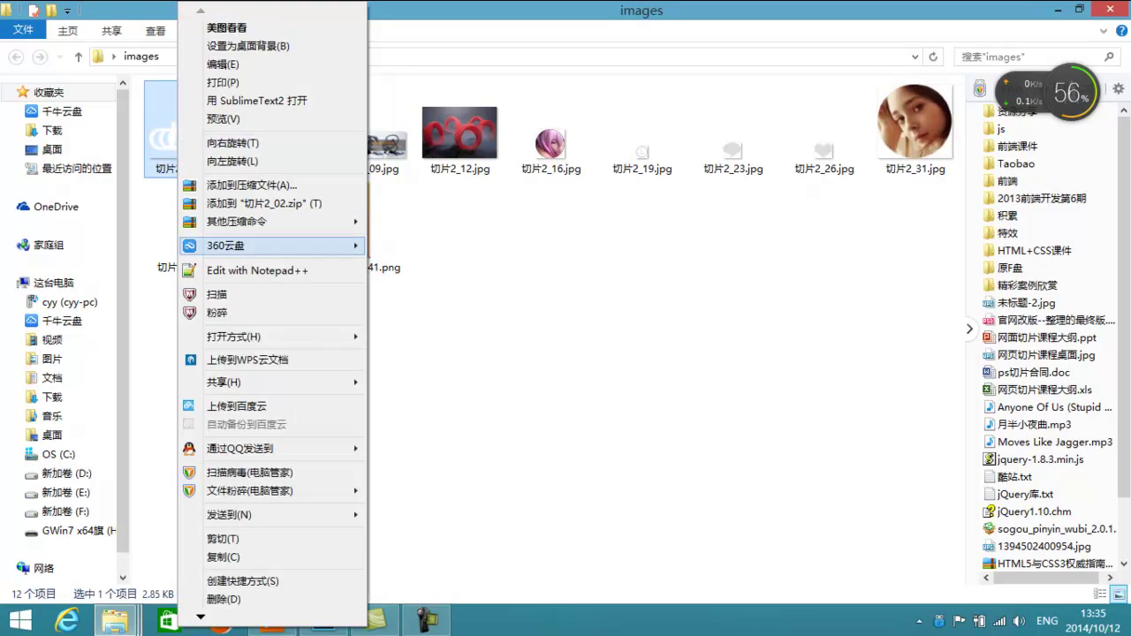
pyautogui.press('Down')
pyautogui.press('Down')
pyautogui.press('Down')
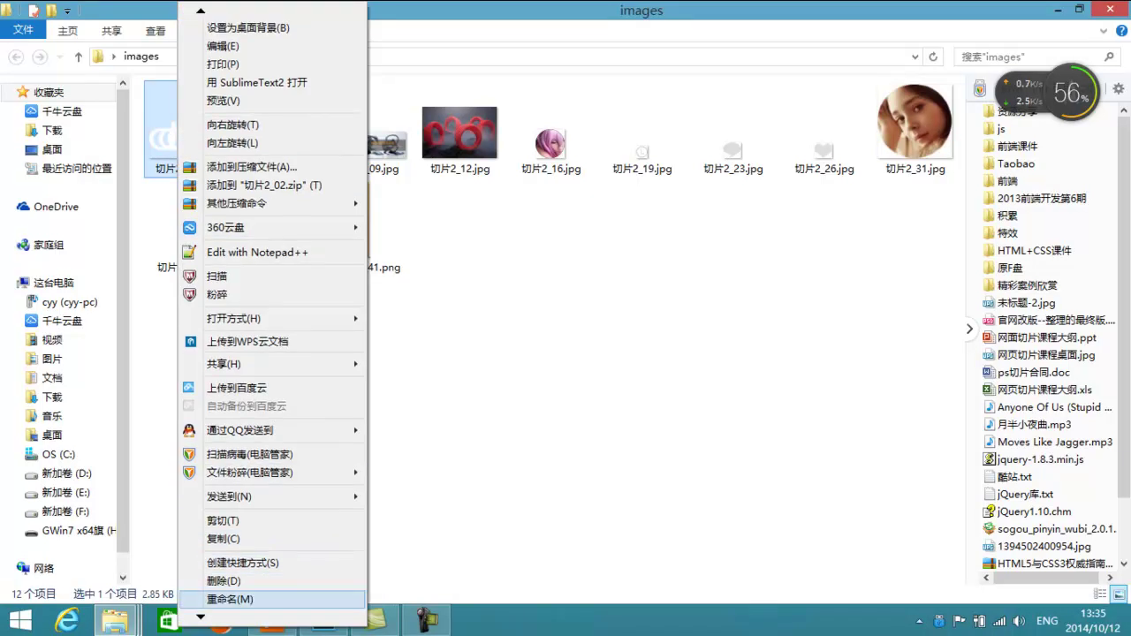
pyautogui.press('Return')
pyautogui.write('img')
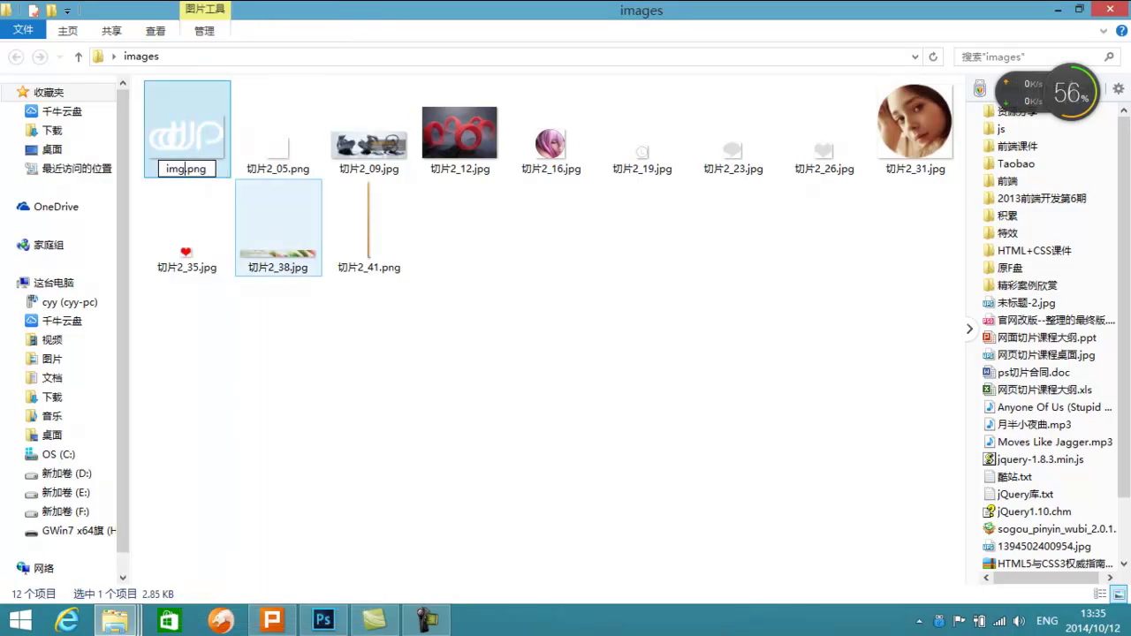
pyautogui.write('_1')
pyautogui.moveTo(464, 255); pyautogui.dragTo(204, 131)
pyautogui.rightClick(359, 362)
# Open the file name of the logo image img_1.png for editing.
pyautogui.click(188, 132)
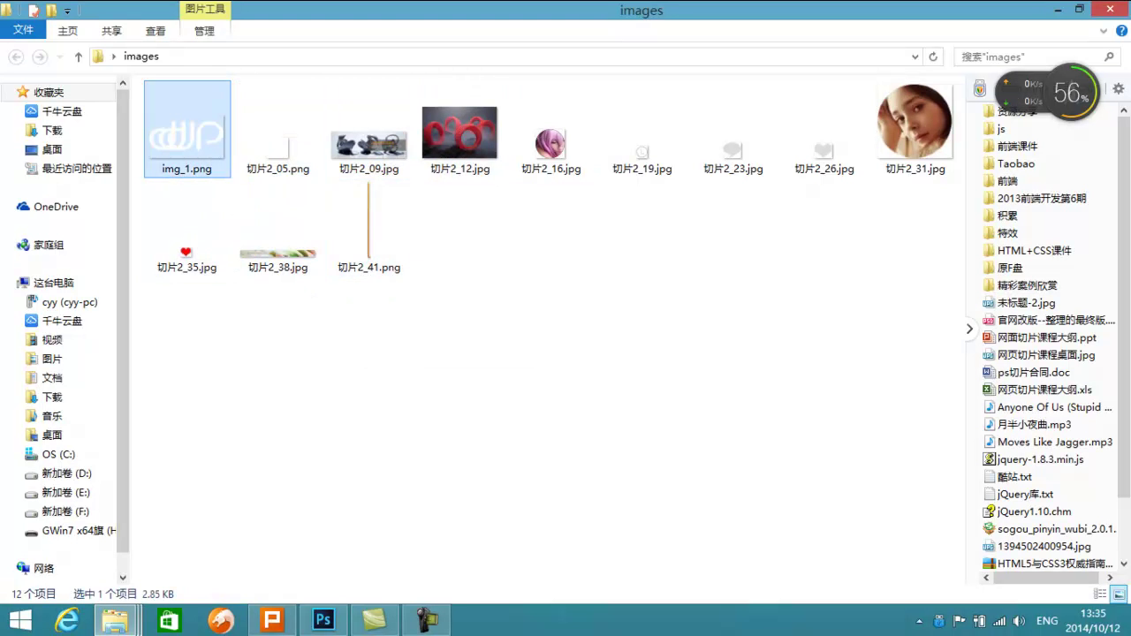
pyautogui.rightClick(196, 133)
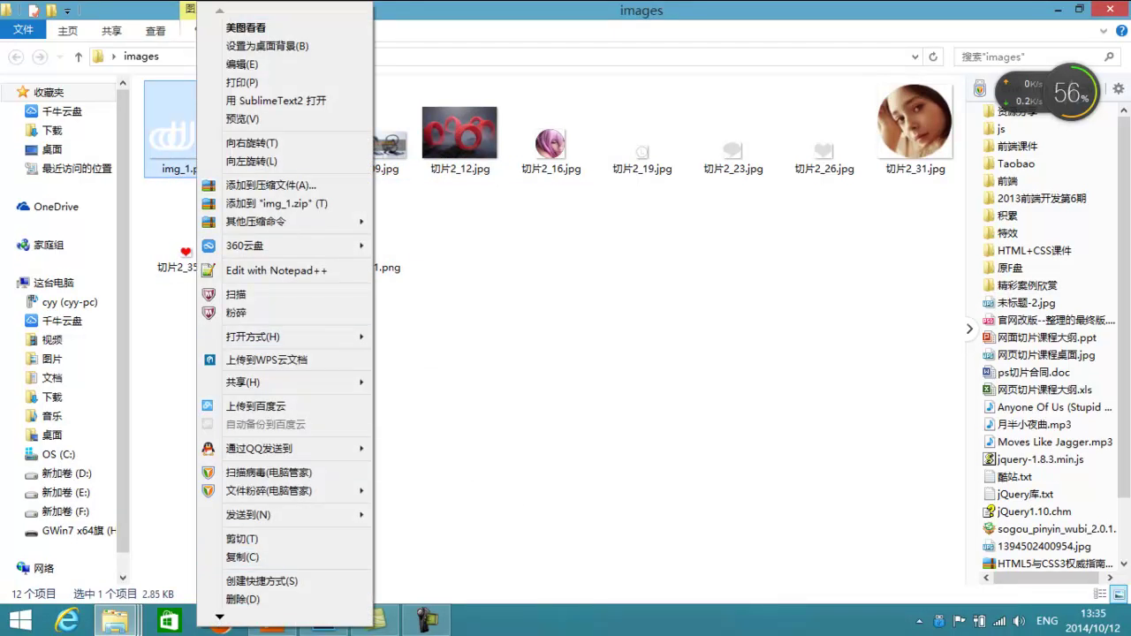
pyautogui.scroll(-1, 285, 309)
pyautogui.click(248, 599)
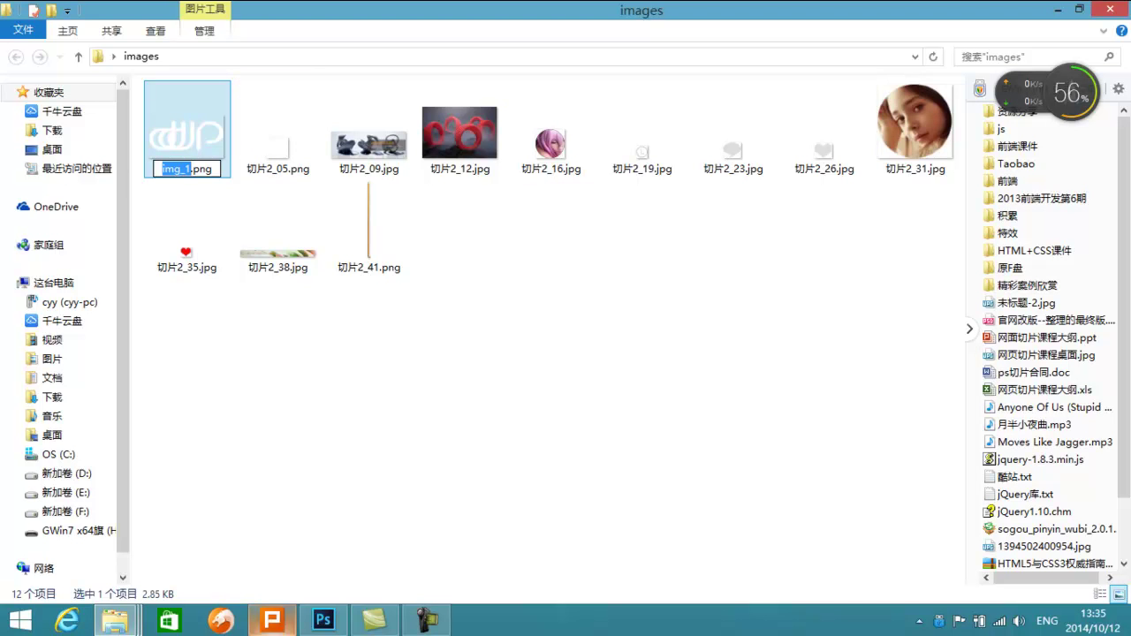
# Switch to the WPS presentation 网面切片课程大纲.ppt and review the slide on saving and renaming slices, 切片的保存及重命名.
pyautogui.click(272, 620)
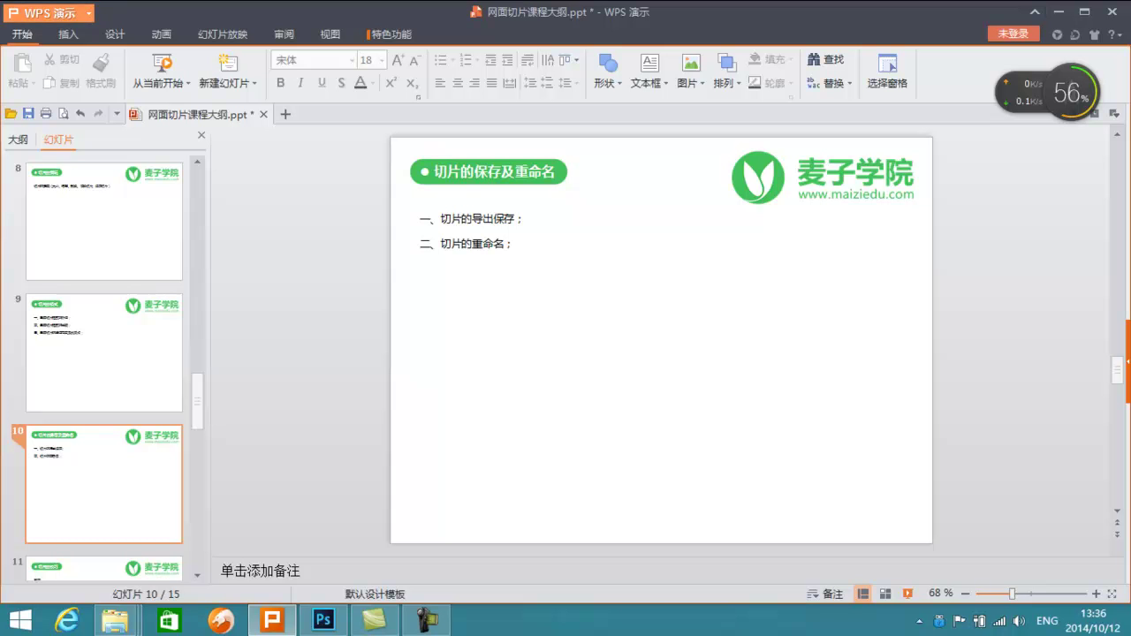
pyautogui.click(482, 244)
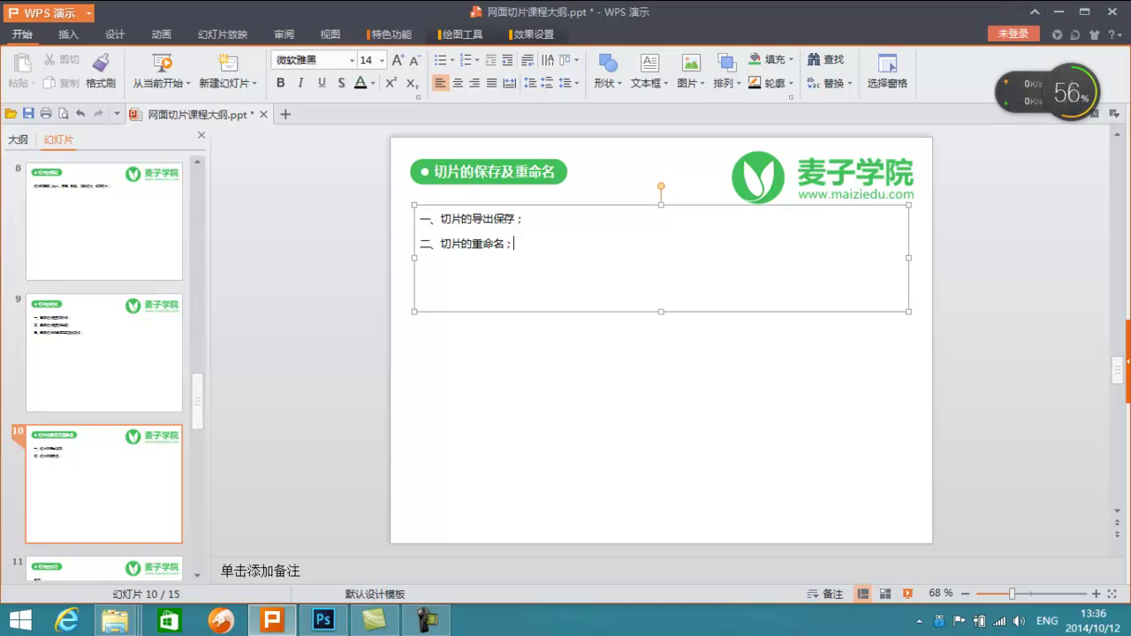
pyautogui.press('Escape')
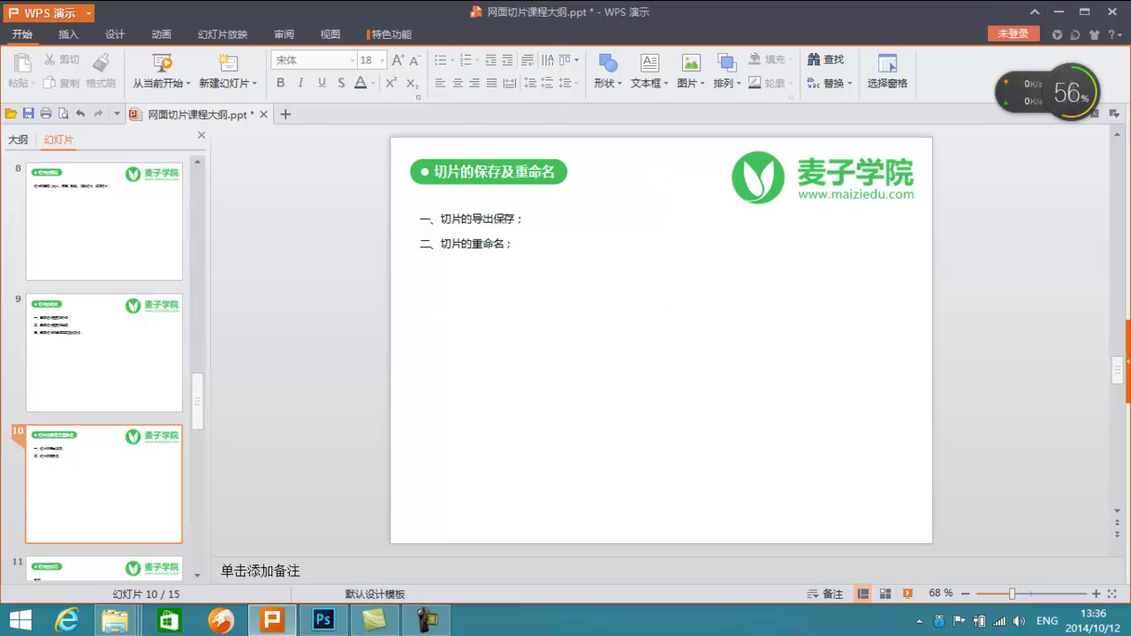